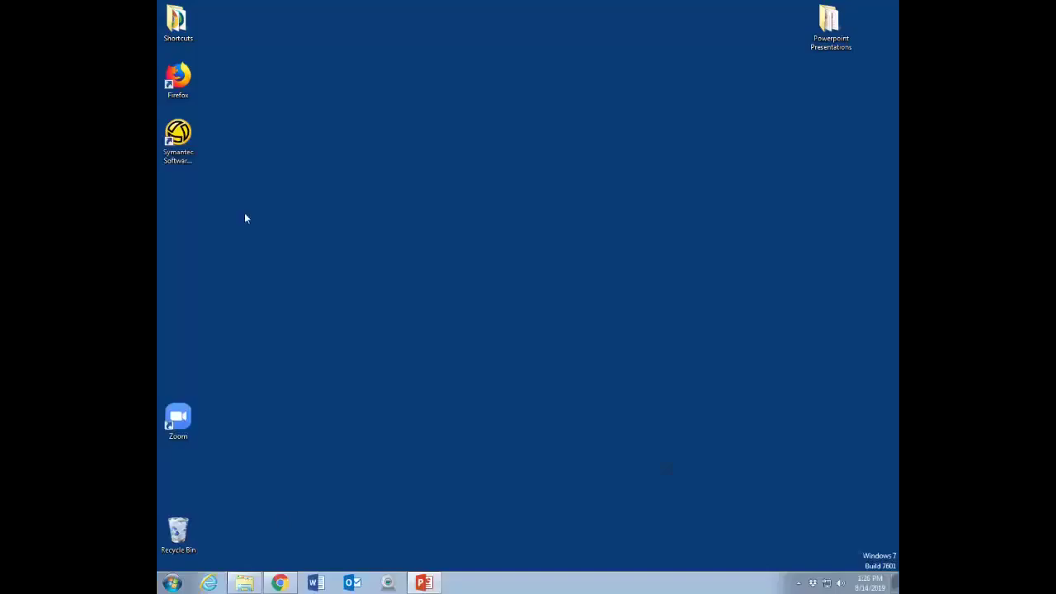
- Bring Chrome forward and go back to the state education home page
click(280, 585)
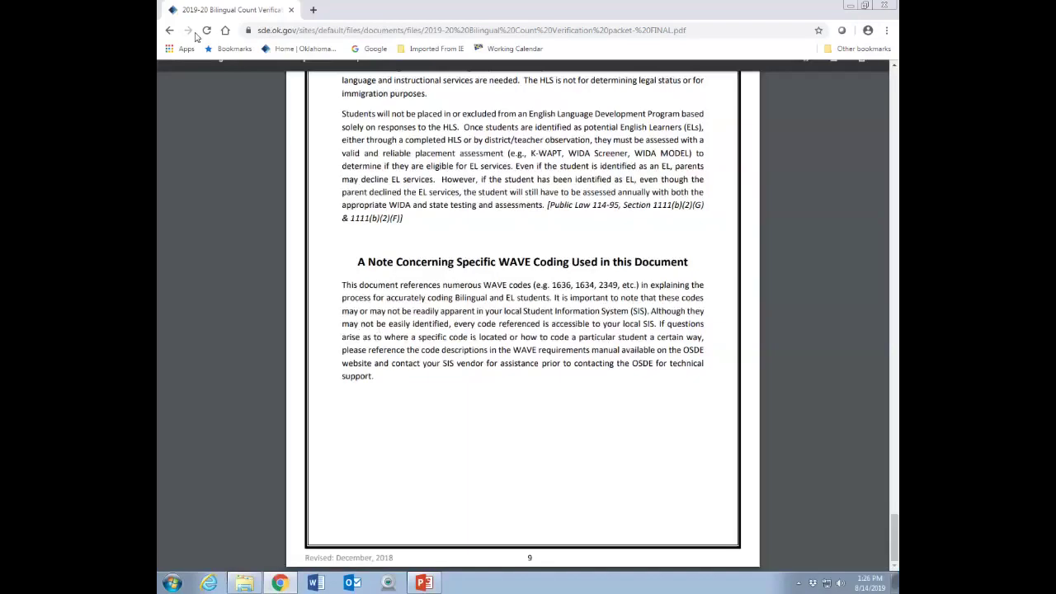
click(169, 31)
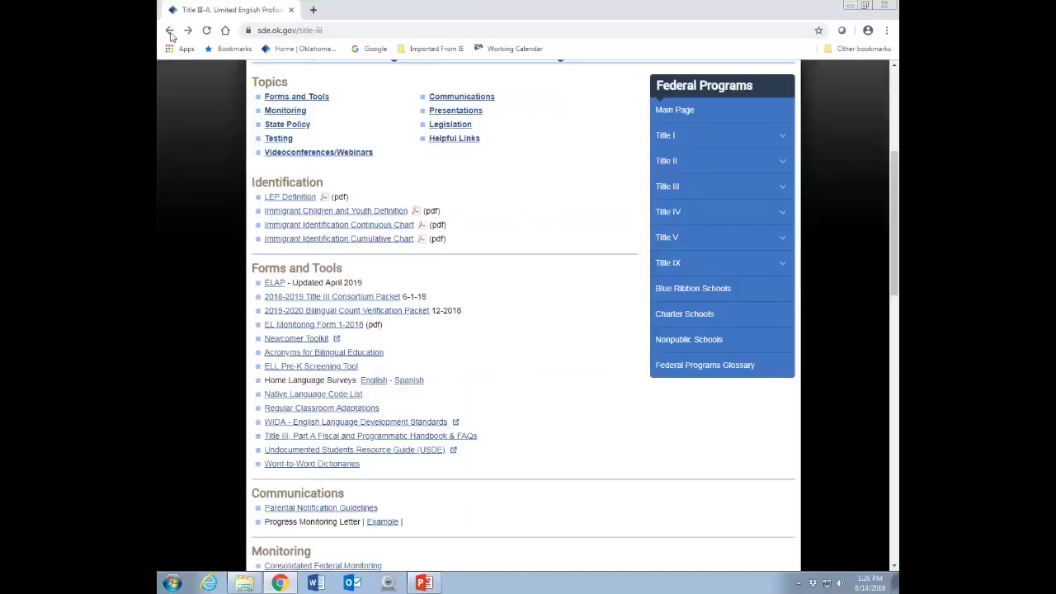
click(169, 32)
click(169, 32)
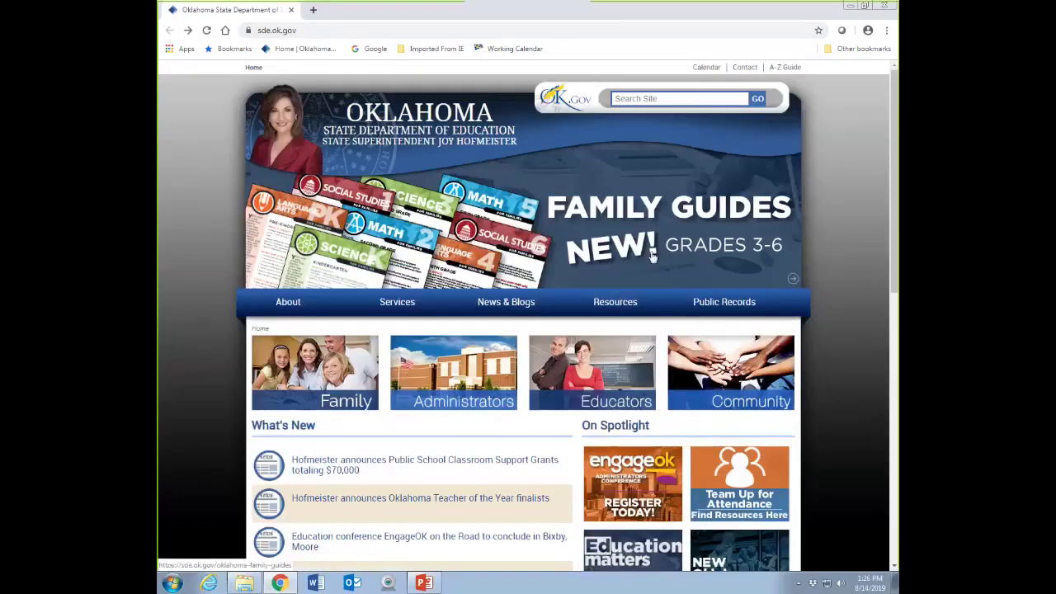
- Go to Federal Programs > Title III > Part A and open the downloaded FY20 ELAP.docx
scroll(652, 257, down, 1)
mouse_move(404, 247)
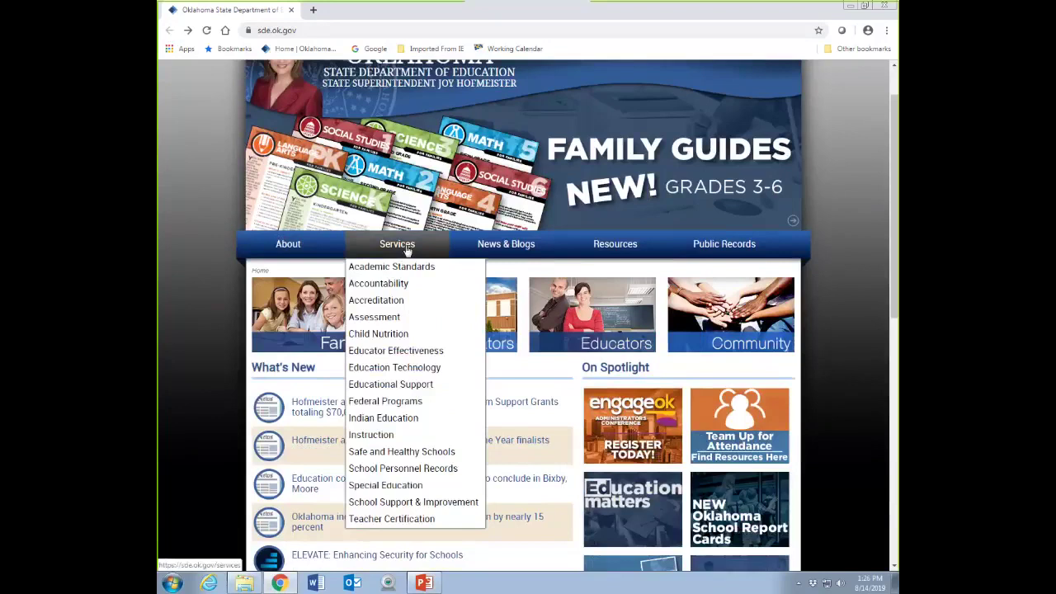
click(415, 401)
scroll(413, 401, down, 2)
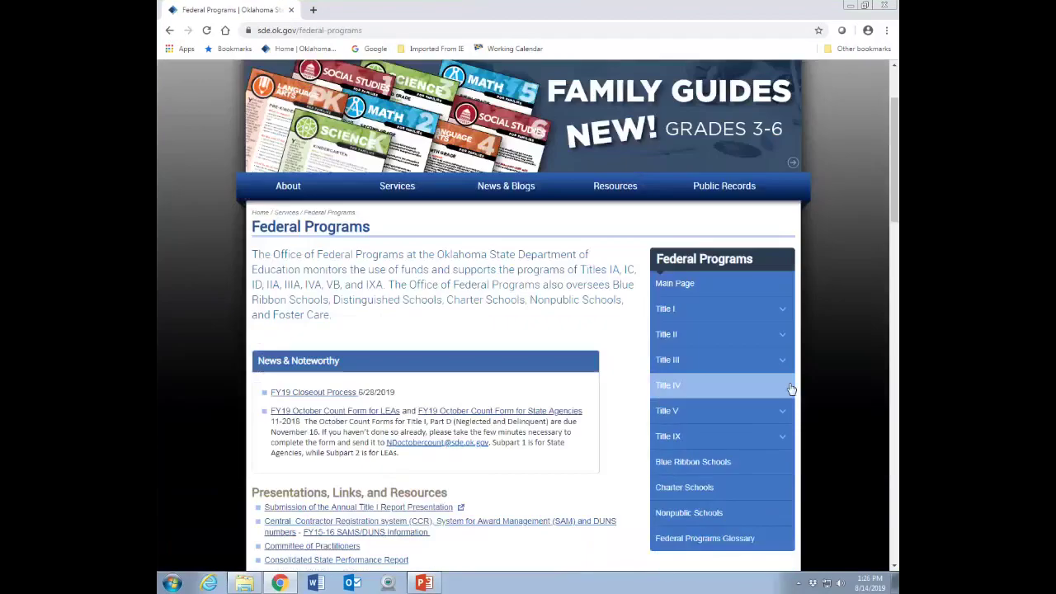
click(693, 368)
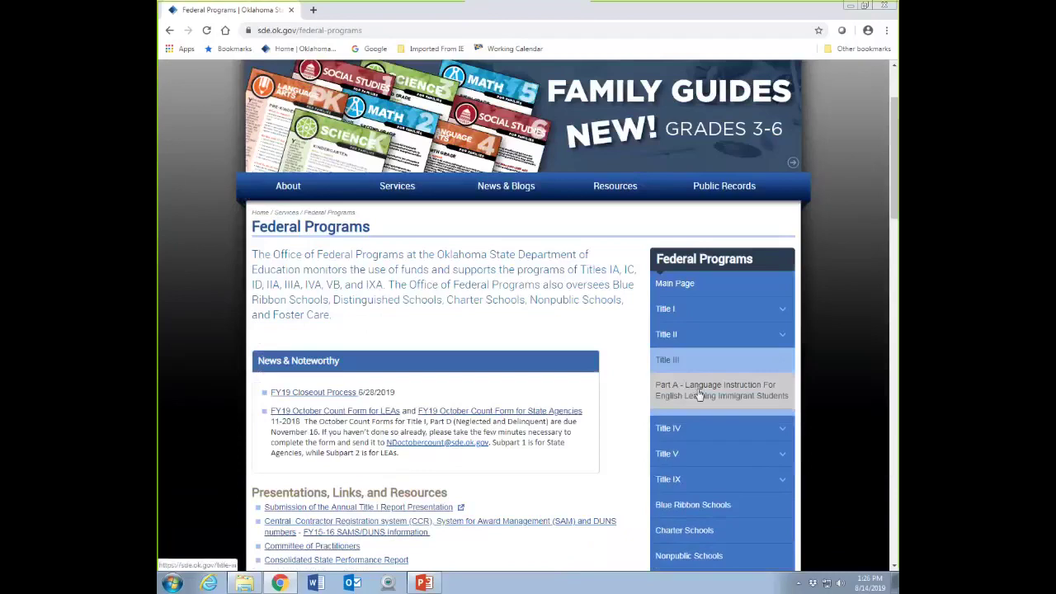
click(699, 394)
scroll(460, 392, down, 2)
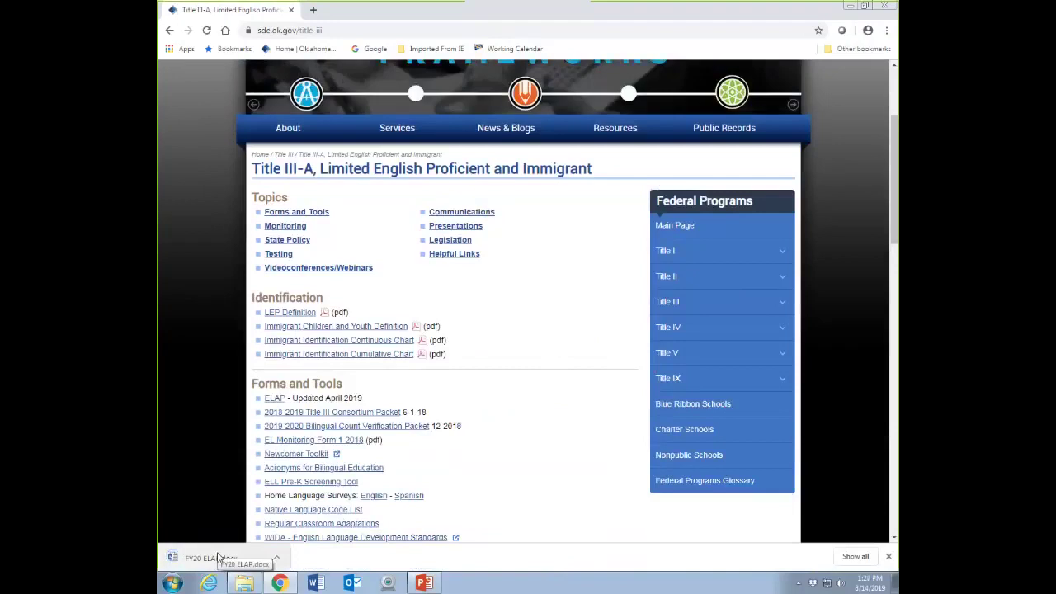
click(218, 559)
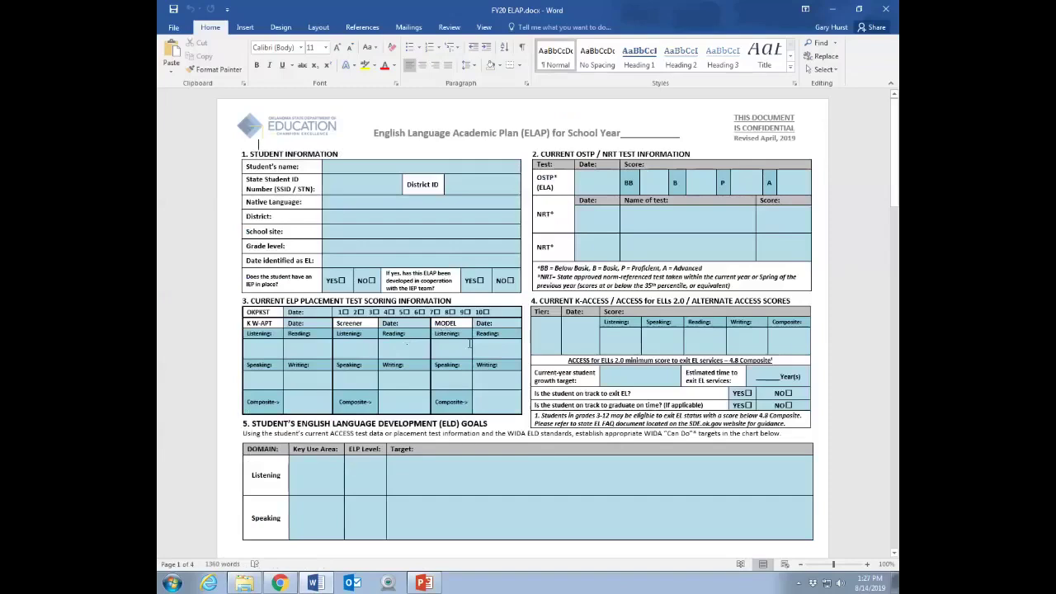
- Scroll through page 1 of the ELAP form to the top of page 2, then back up
scroll(469, 345, down, 3)
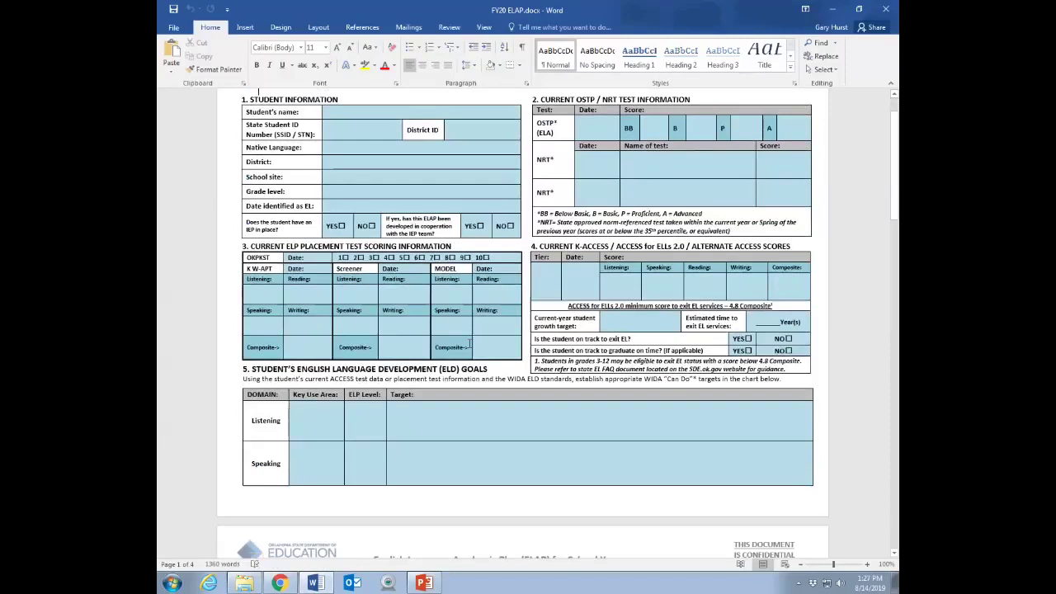
scroll(470, 345, down, 4)
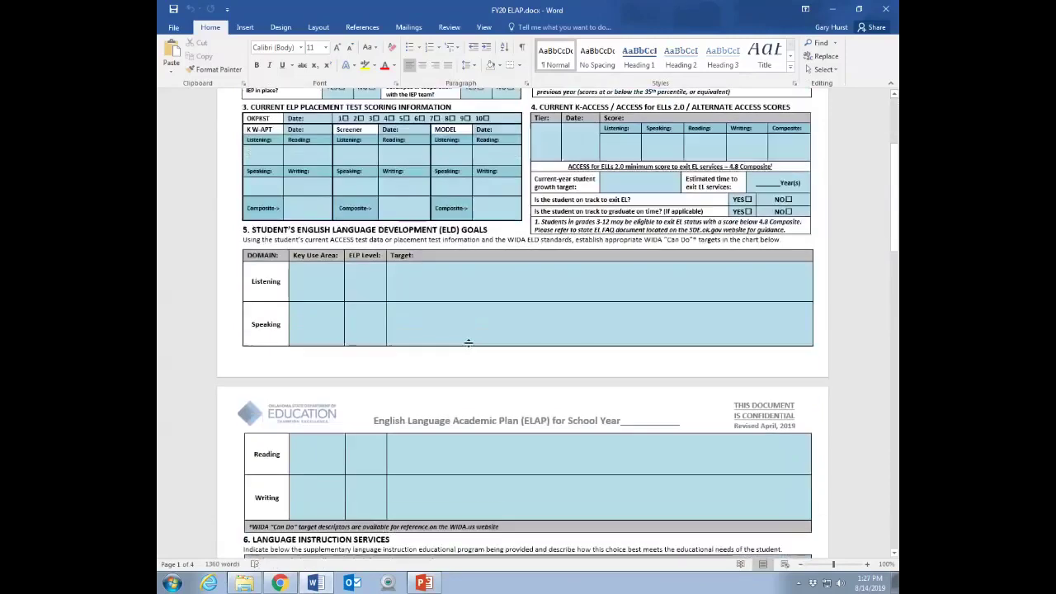
scroll(468, 342, up, 7)
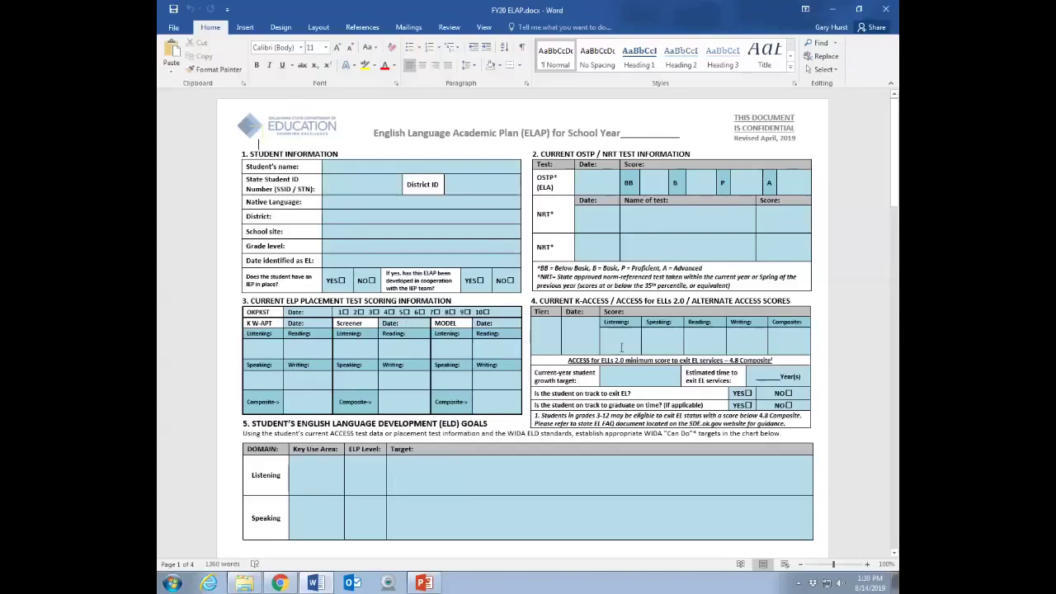
scroll(667, 360, down, 1)
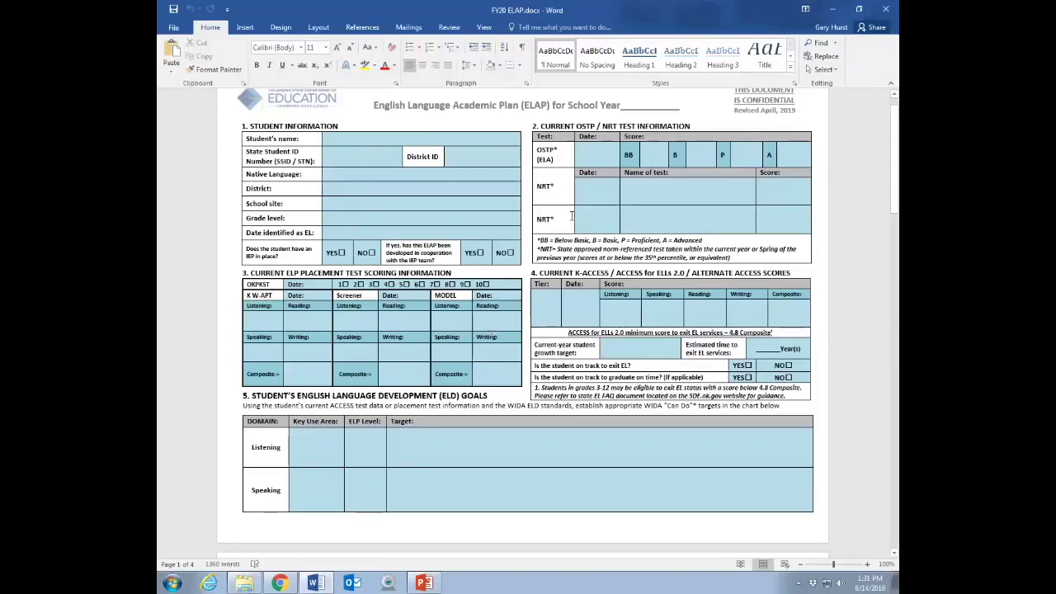
scroll(636, 272, down, 1)
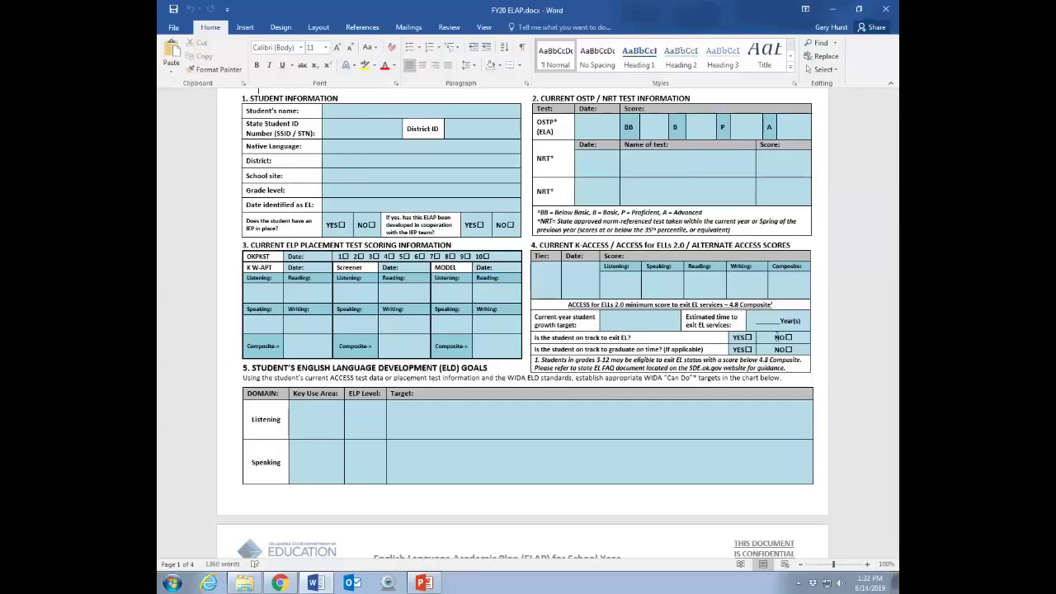
- Scroll from the Section 4 K-ACCESS score cells past the Section 5 ELD goals table to Section 6
click(777, 333)
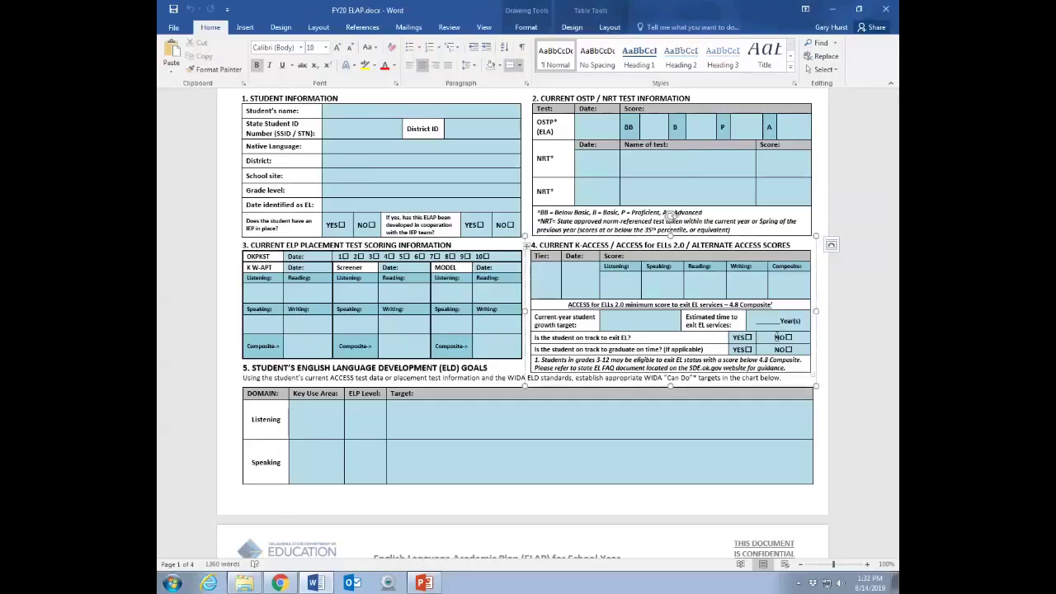
click(725, 315)
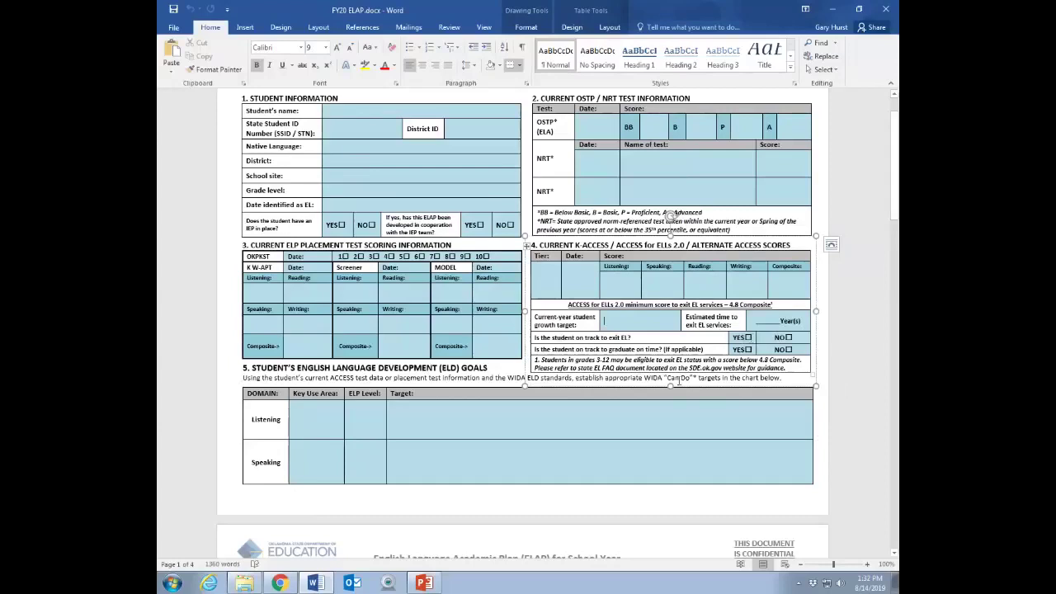
scroll(676, 382, down, 3)
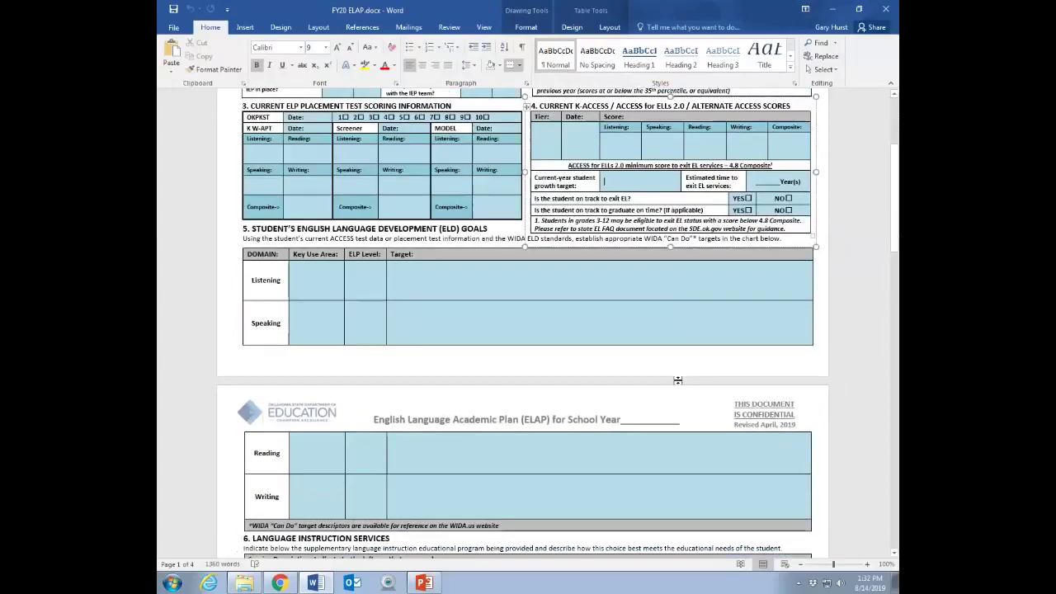
scroll(677, 380, down, 1)
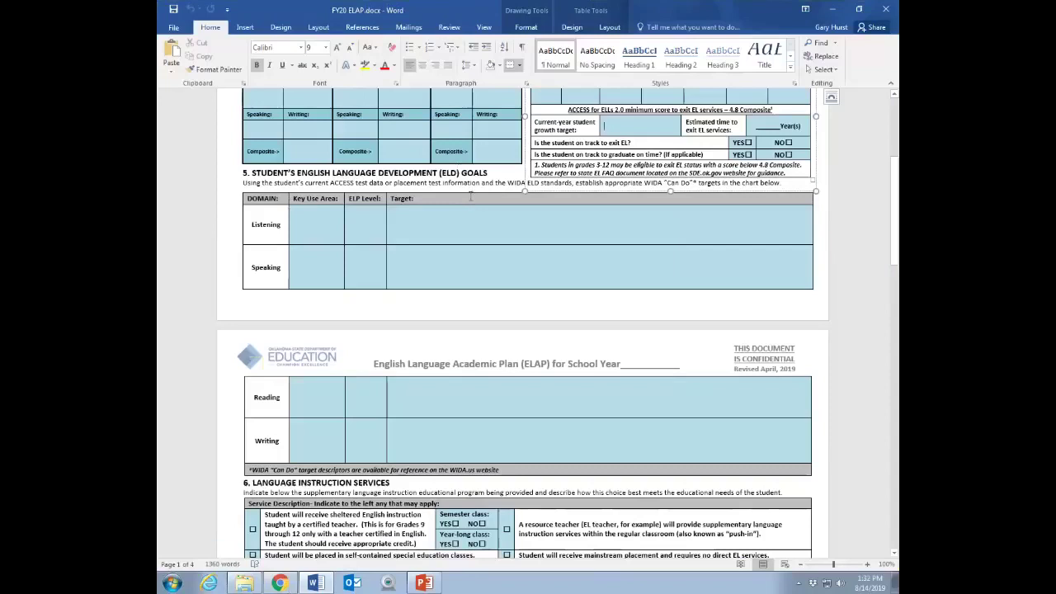
- Search the web for 'wida' in Chrome to reach the WIDA website
click(281, 585)
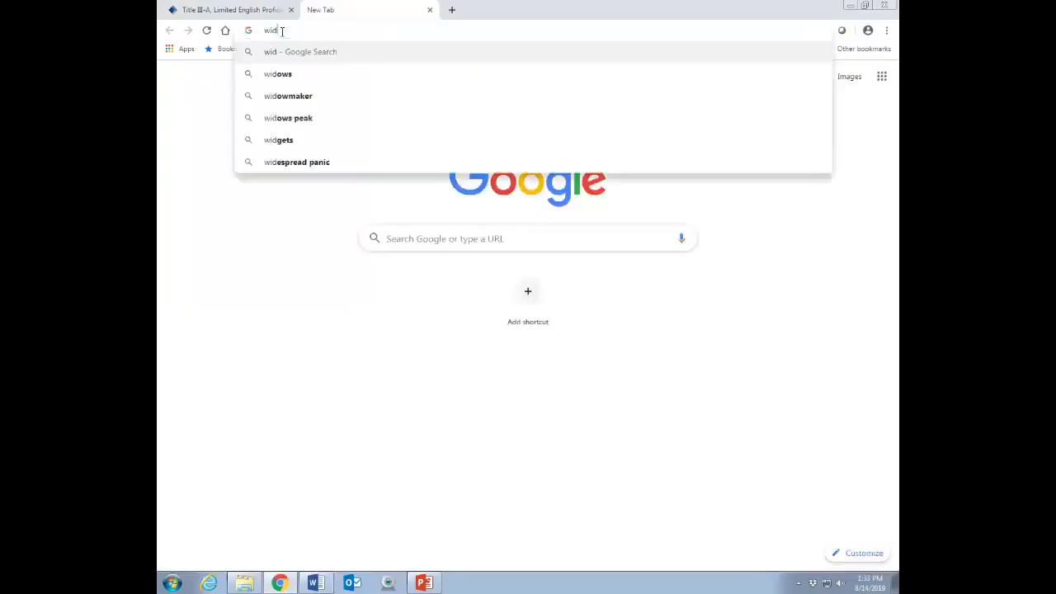
text(a)
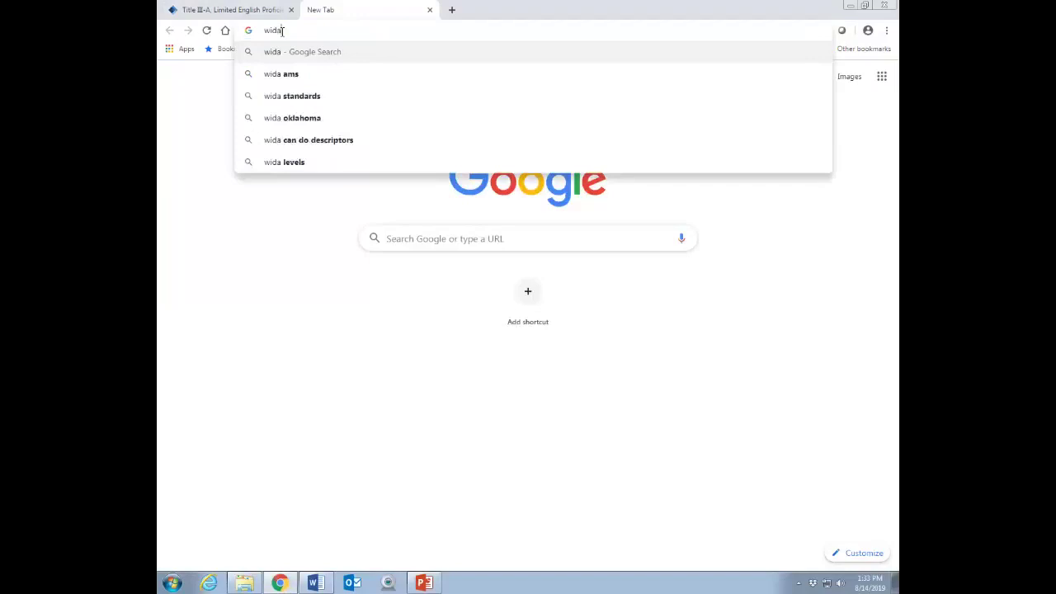
key(Return)
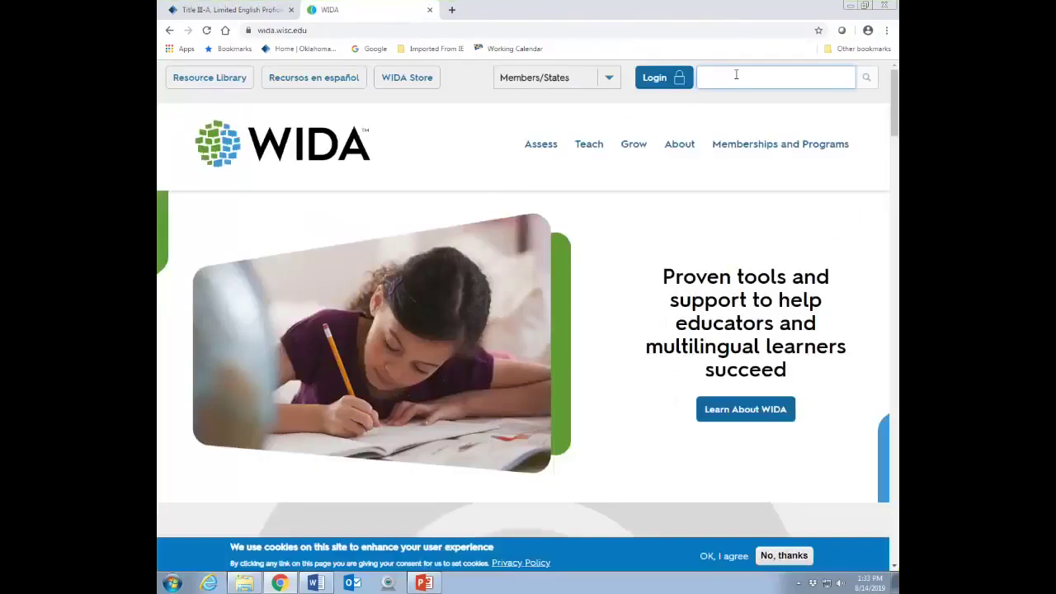
- Search the WIDA site for 'can do' and scroll through the matching resources
text(can do)
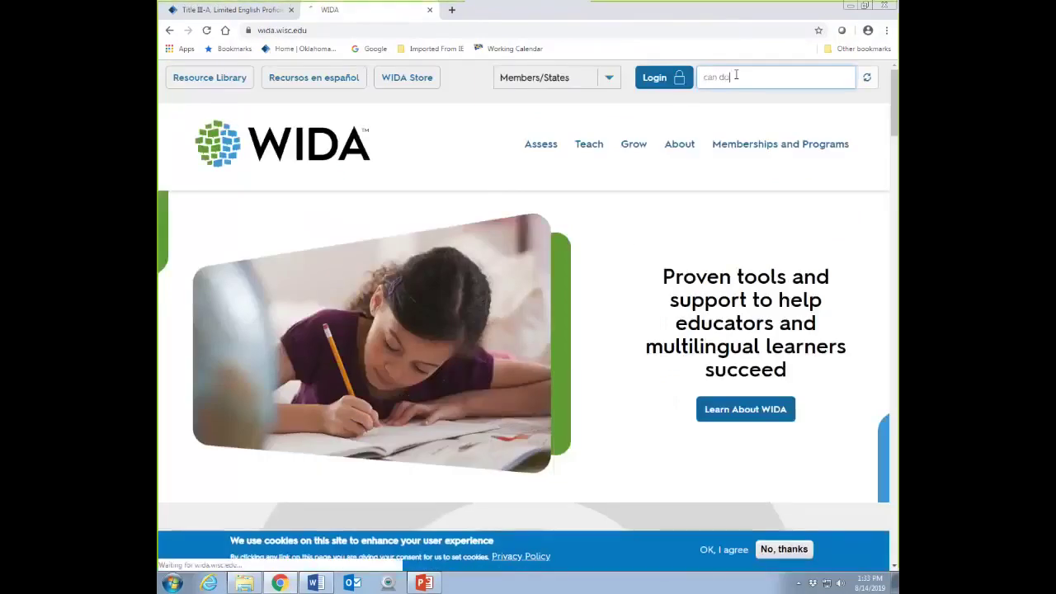
key(Return)
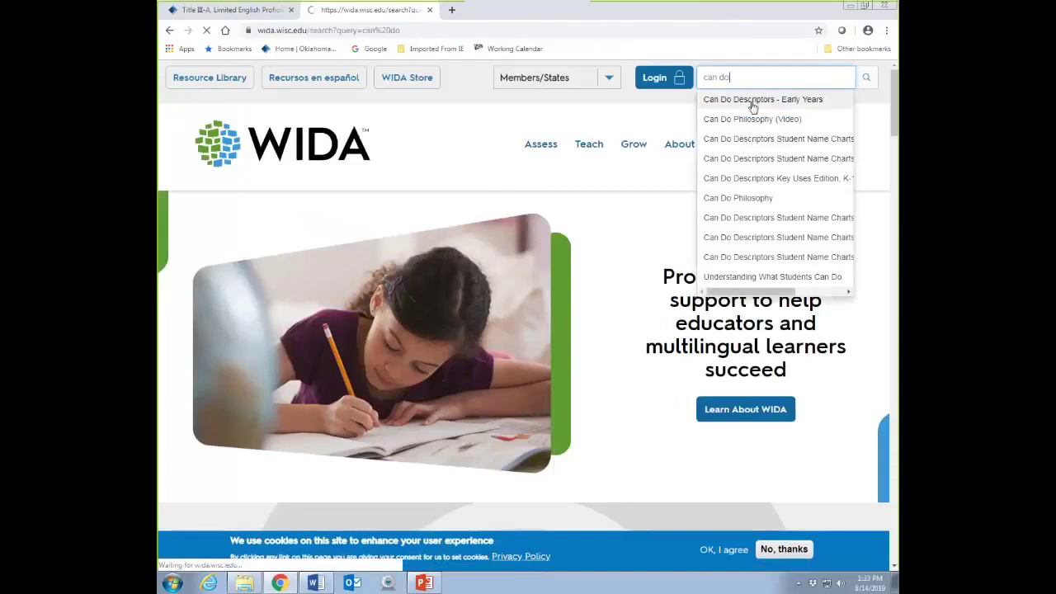
scroll(510, 231, down, 1)
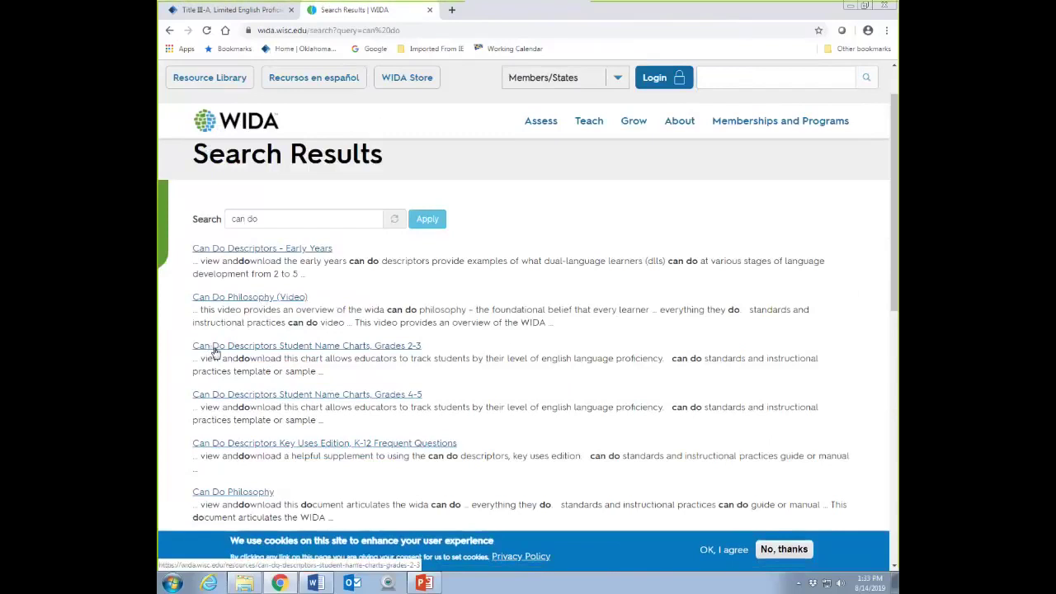
- Open the Can Do Descriptors Student Name Charts, Grades 2-3 resource and download its .docx
click(330, 350)
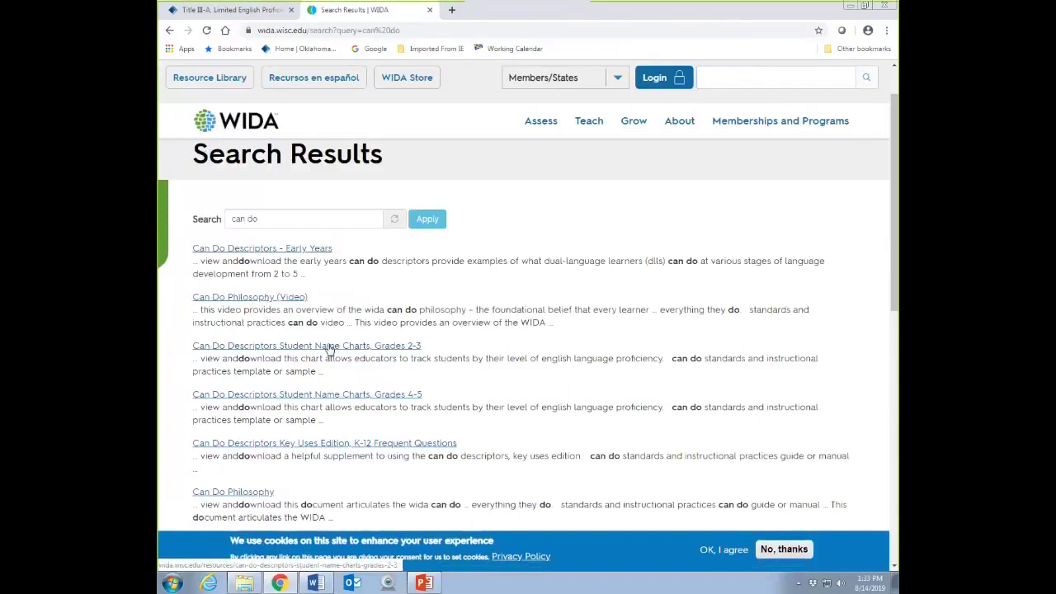
scroll(500, 302, down, 3)
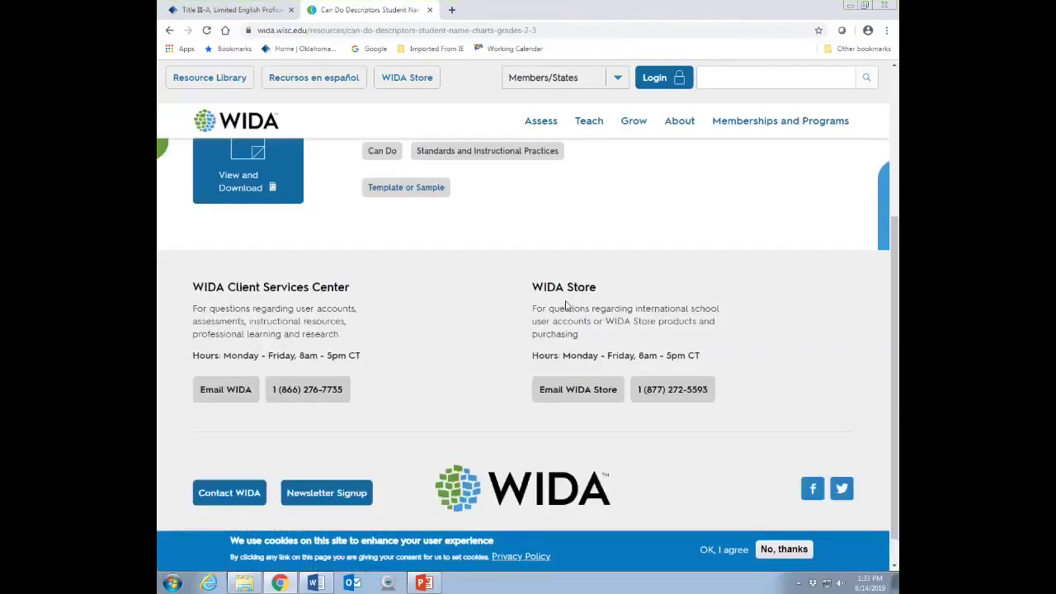
scroll(372, 346, up, 1)
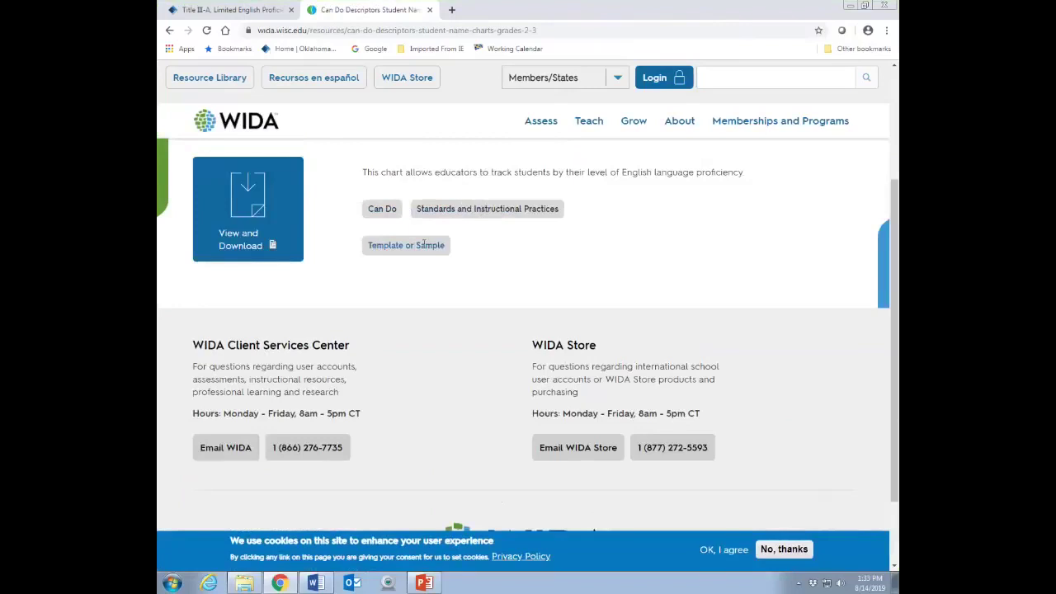
click(245, 218)
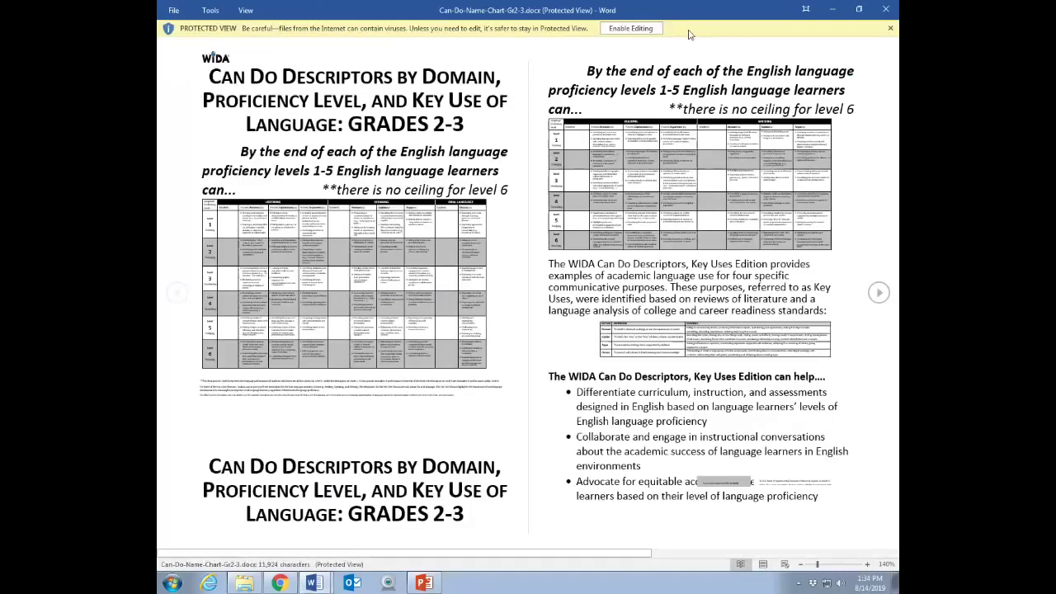
- Enable editing on Can-Do-Name-Chart-Gr2-3.docx and scroll through its Listening/Speaking and Reading/Writing tables
click(632, 28)
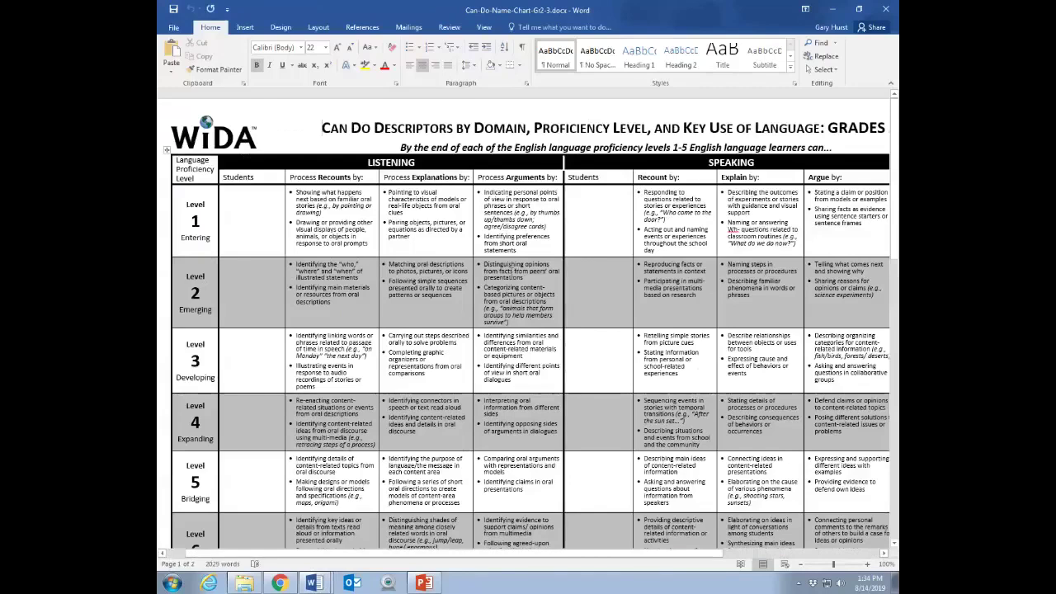
scroll(511, 272, down, 1)
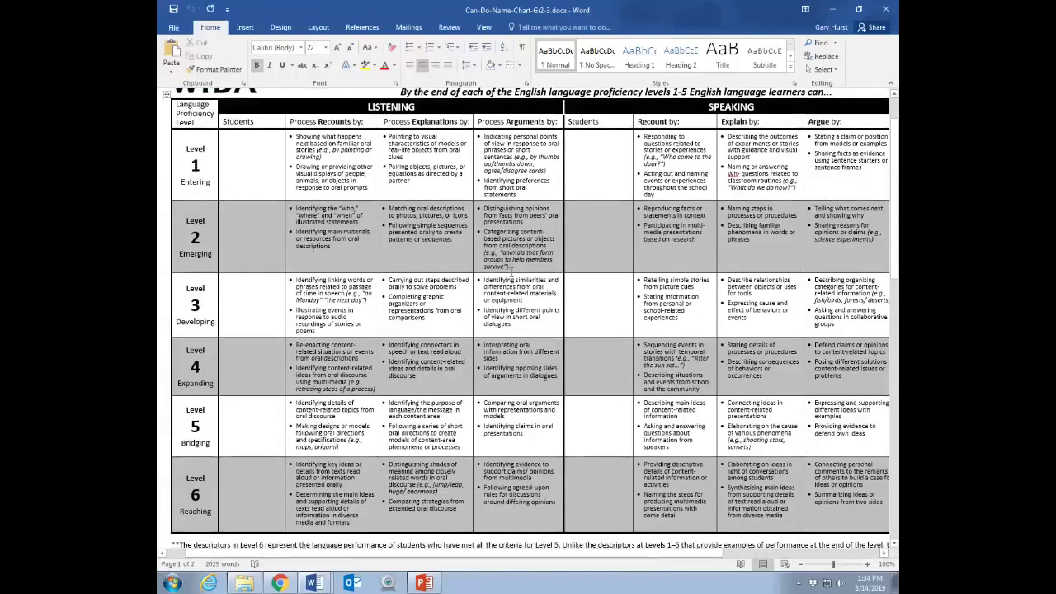
scroll(511, 278, up, 1)
scroll(511, 276, down, 2)
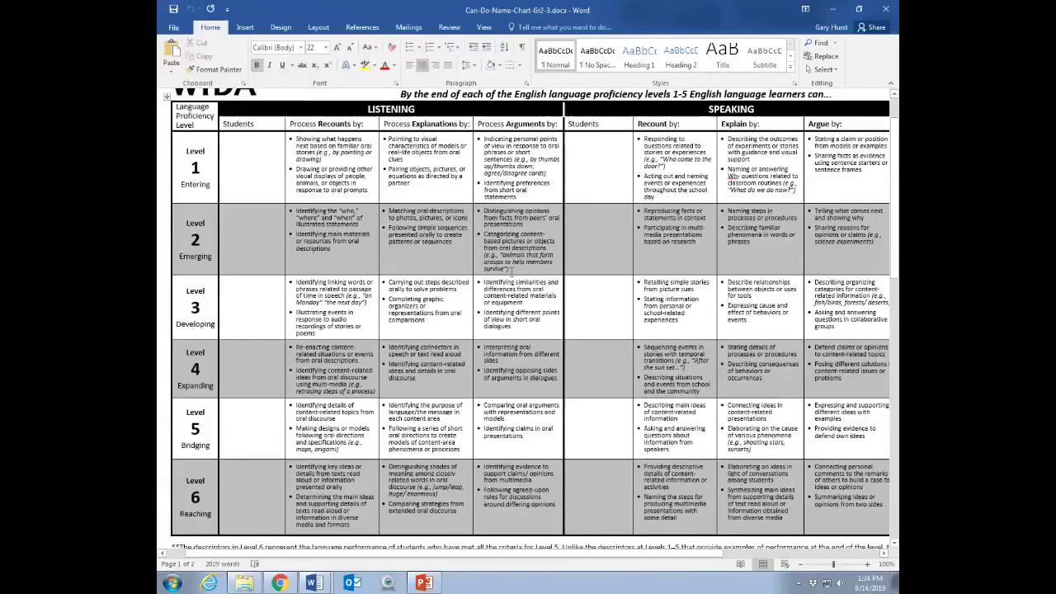
scroll(511, 273, down, 6)
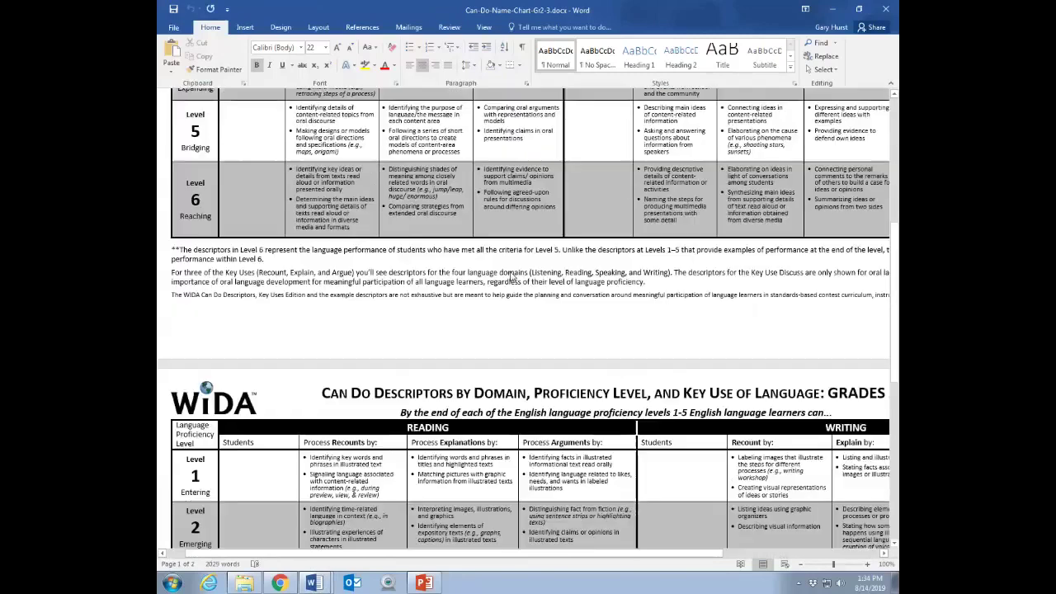
scroll(511, 272, up, 6)
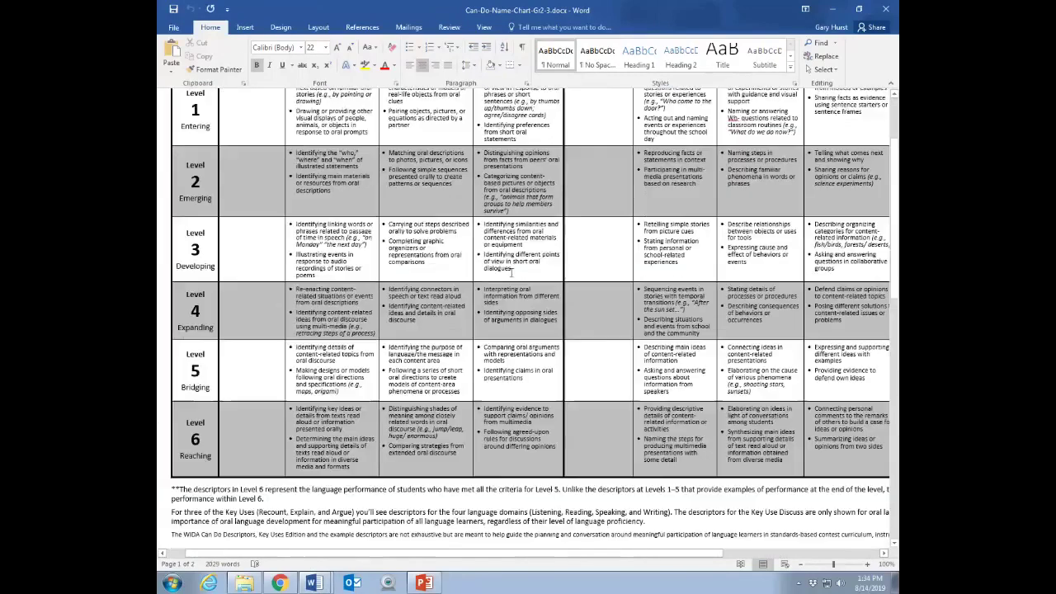
scroll(511, 272, down, 1)
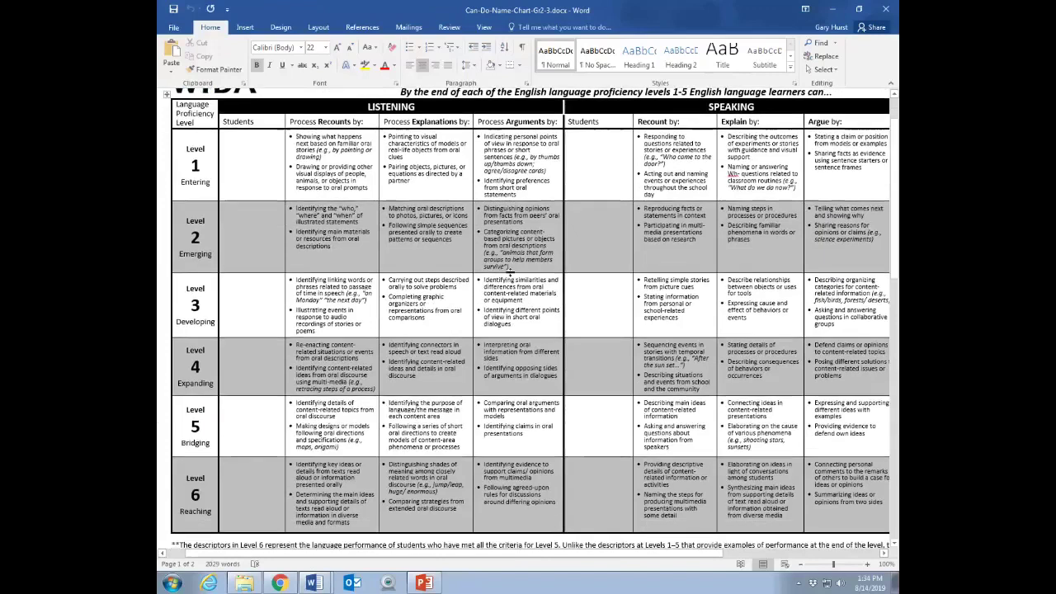
click(313, 583)
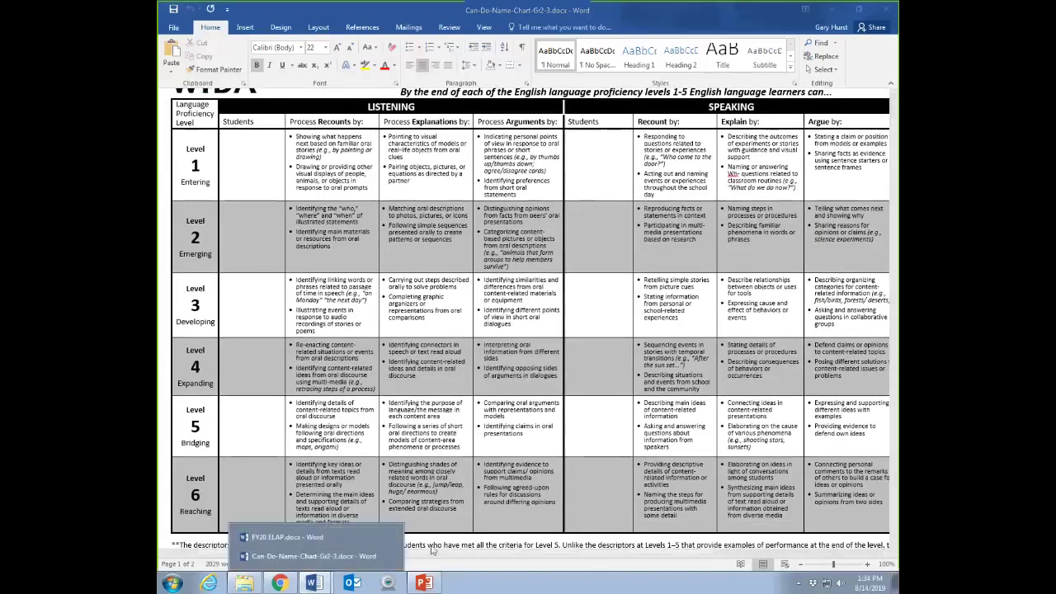
- Enter 2.1 in the Screener Listening cell of the FY20 ELAP section 3 table
click(279, 538)
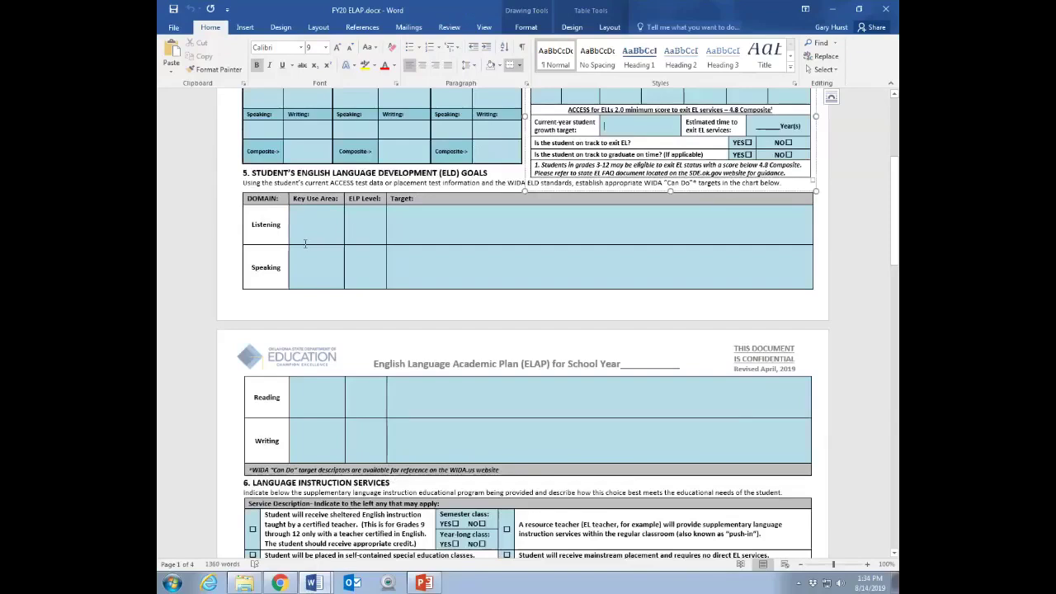
scroll(304, 244, up, 2)
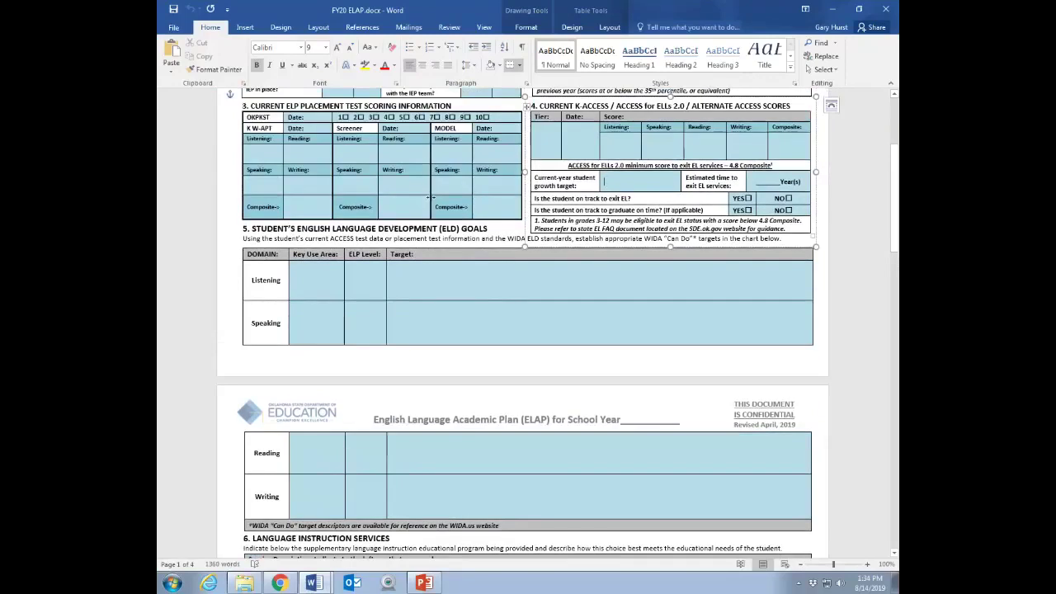
click(362, 155)
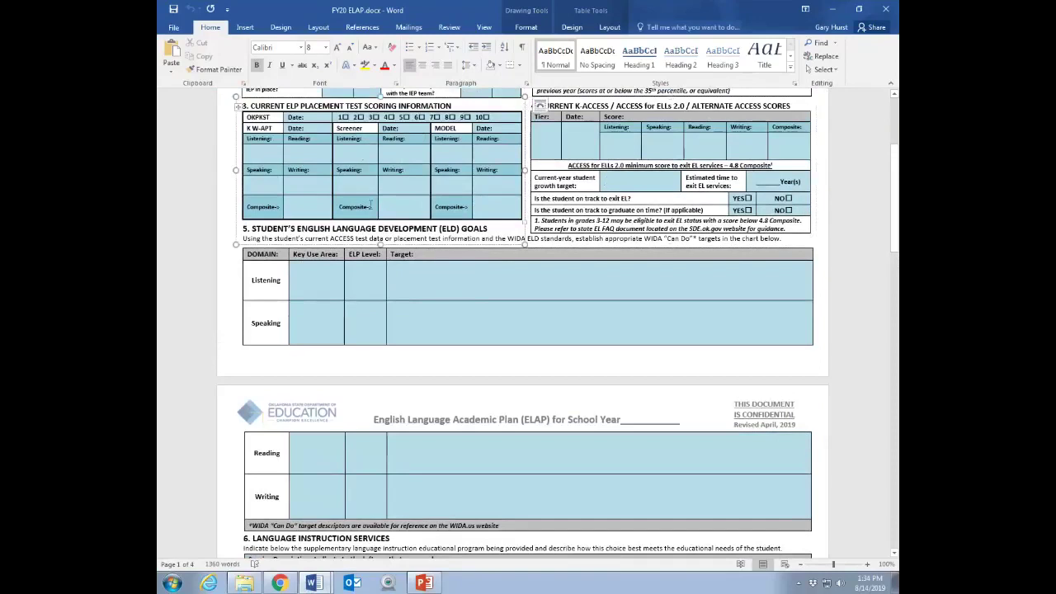
key(Down)
key(BackSpace)
key(BackSpace)
key(BackSpace)
click(369, 158)
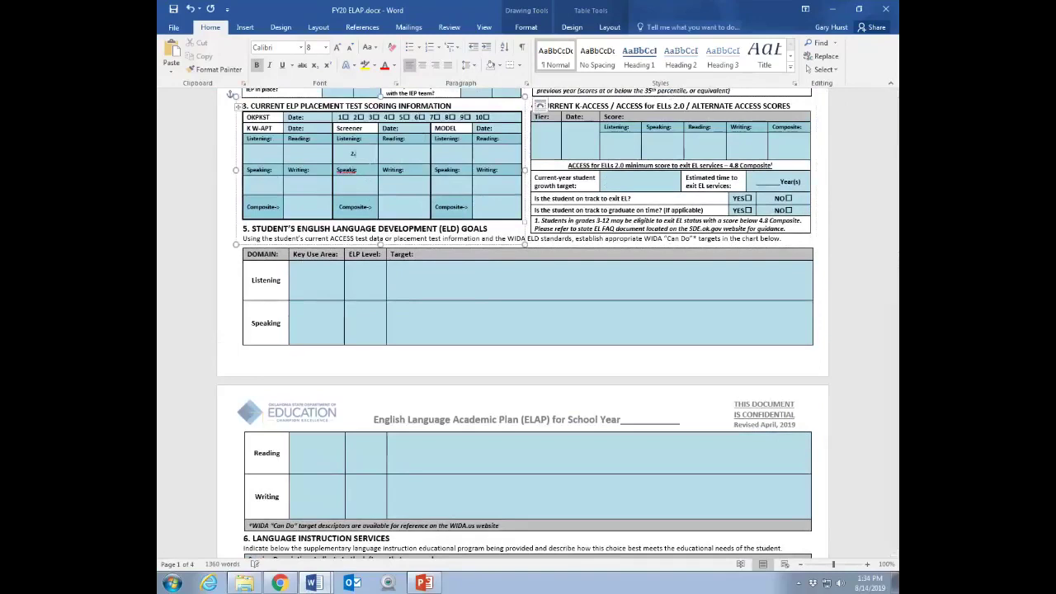
text(2.1)
click(310, 289)
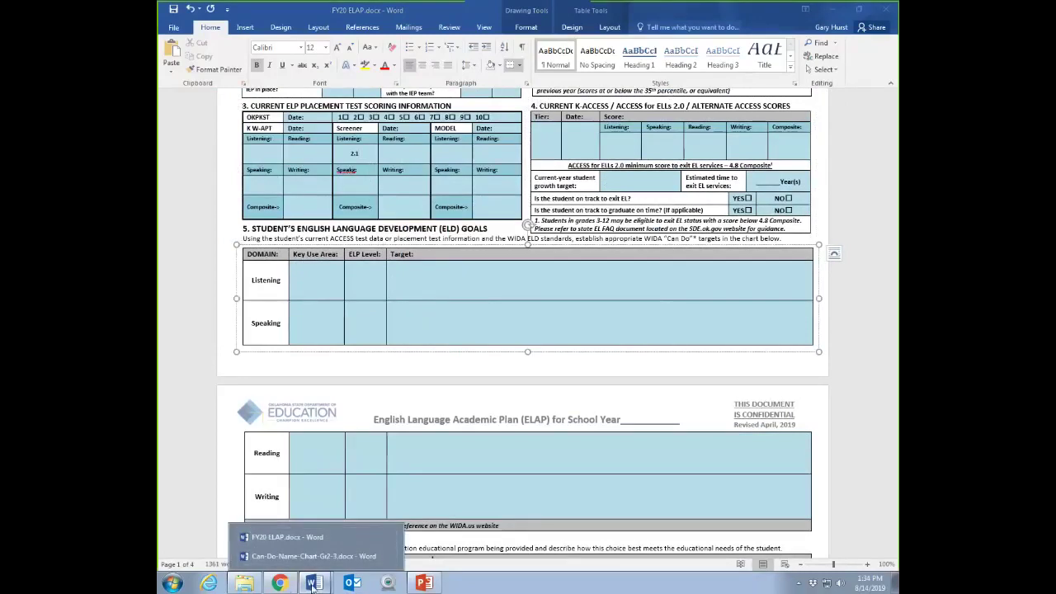
- Copy the Level 2 Recounts bullet on identifying the 'who,' 'where' and 'when' from the Can Do chart
click(322, 560)
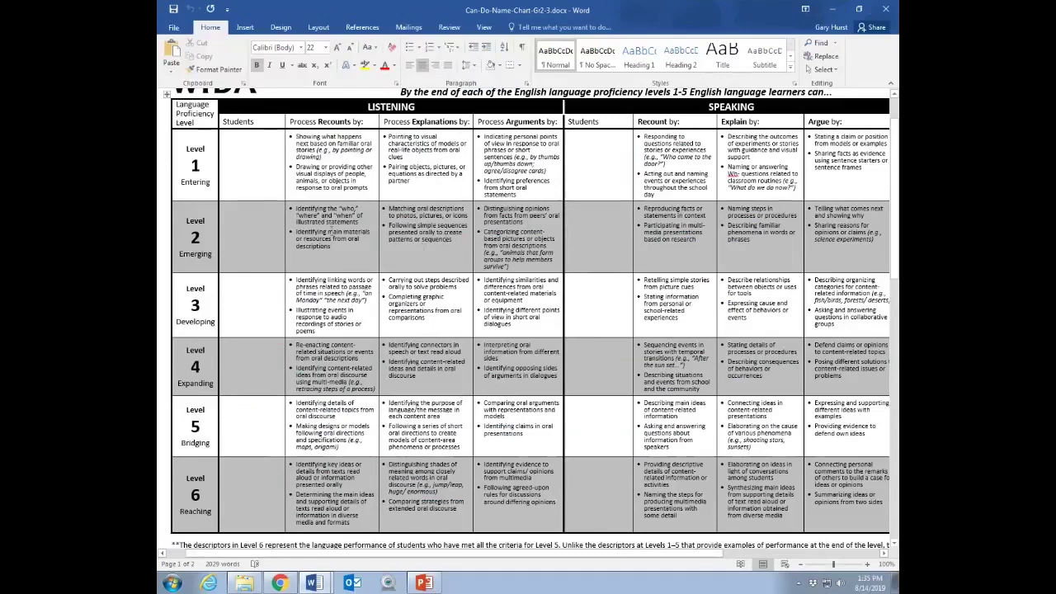
drag(294, 209, 337, 221)
key(ctrl+c)
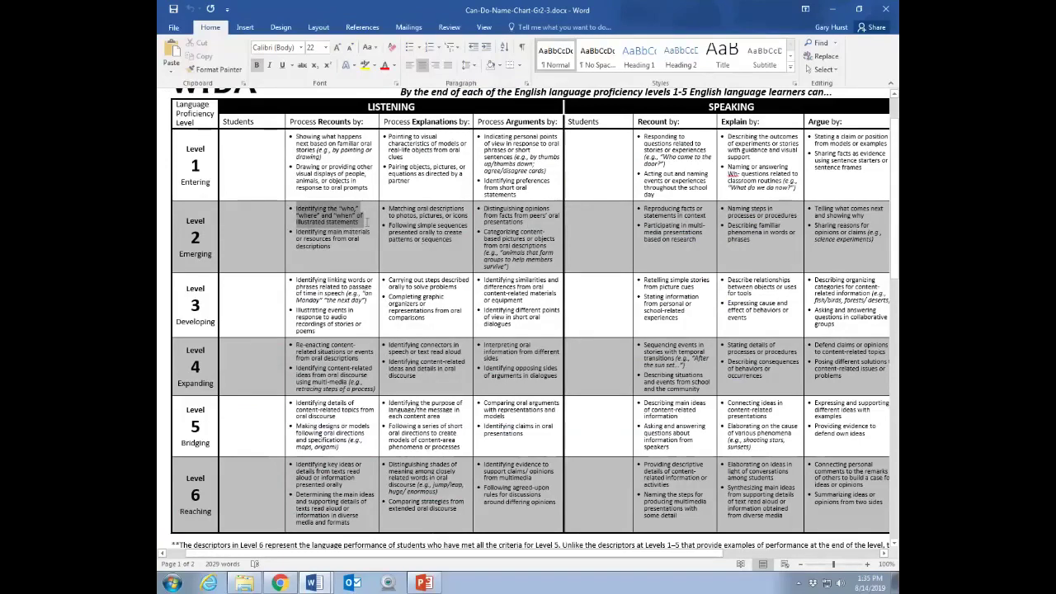
right_click(336, 221)
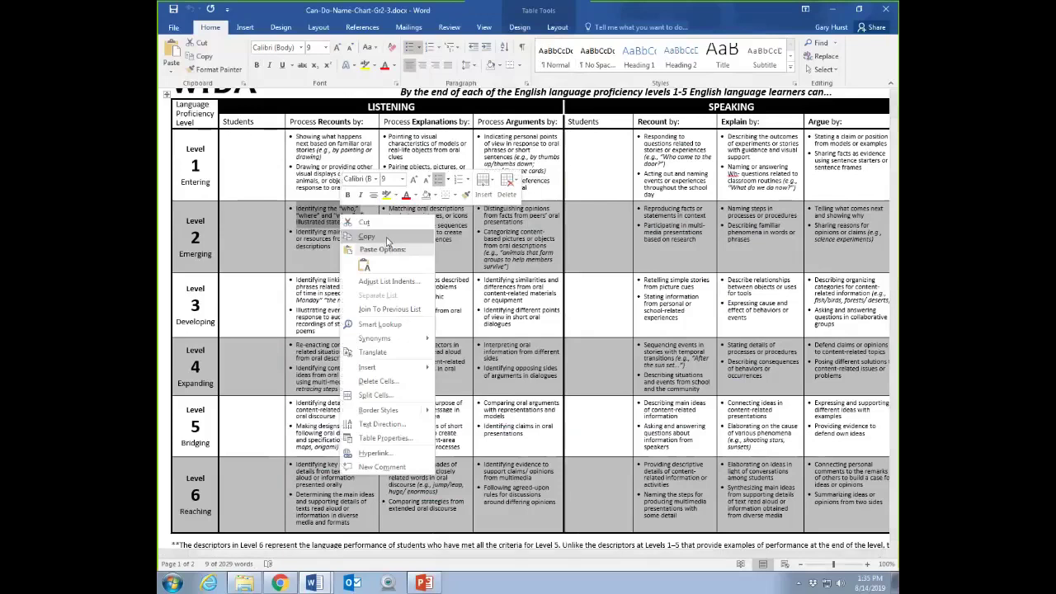
key(Escape)
- Paste that descriptor into the Listening Target cell of the FY20 ELAP form
mouse_move(330, 584)
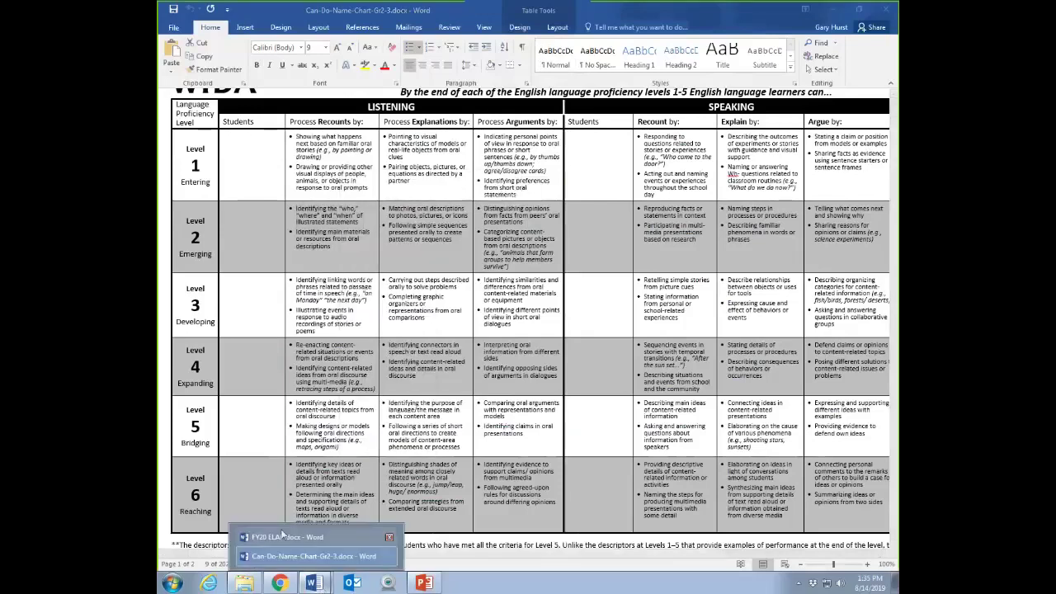
click(318, 559)
click(424, 281)
key(ctrl+v)
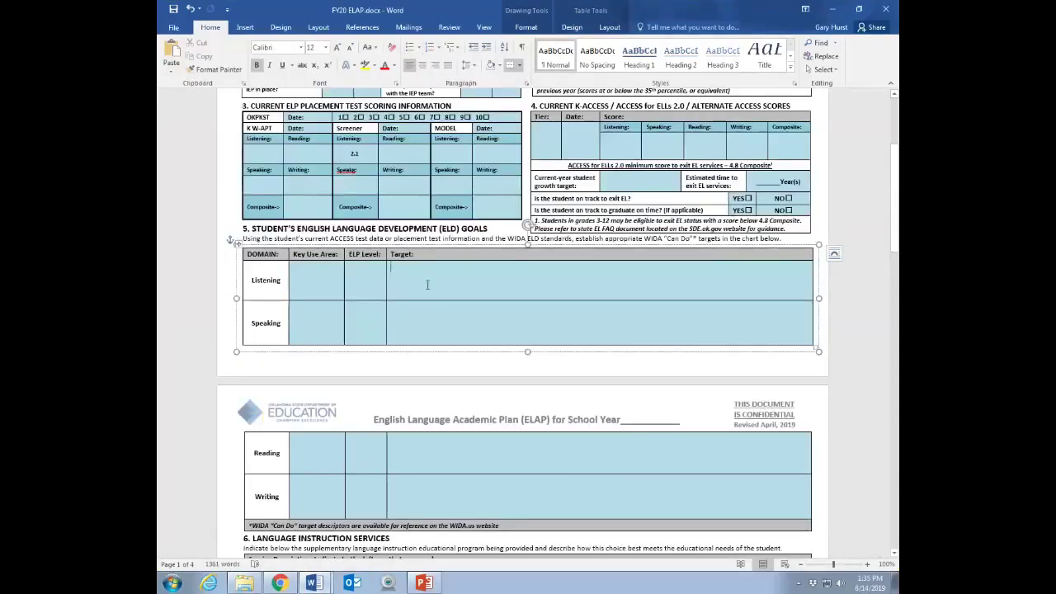
click(423, 284)
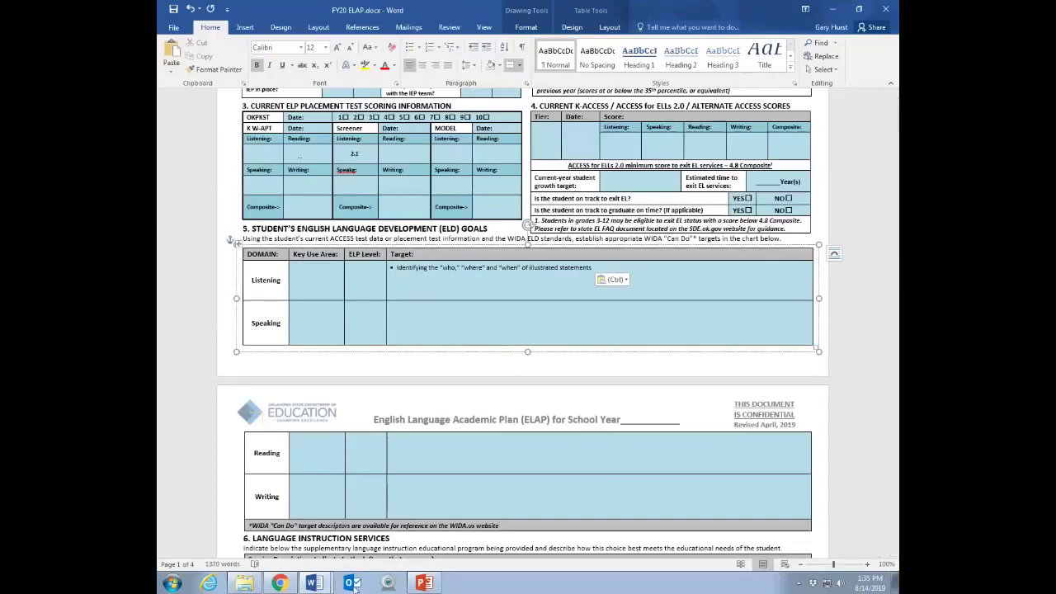
- Copy the Level 3 Recounts bullet on linking words related to passage of time from the Can Do chart
click(318, 578)
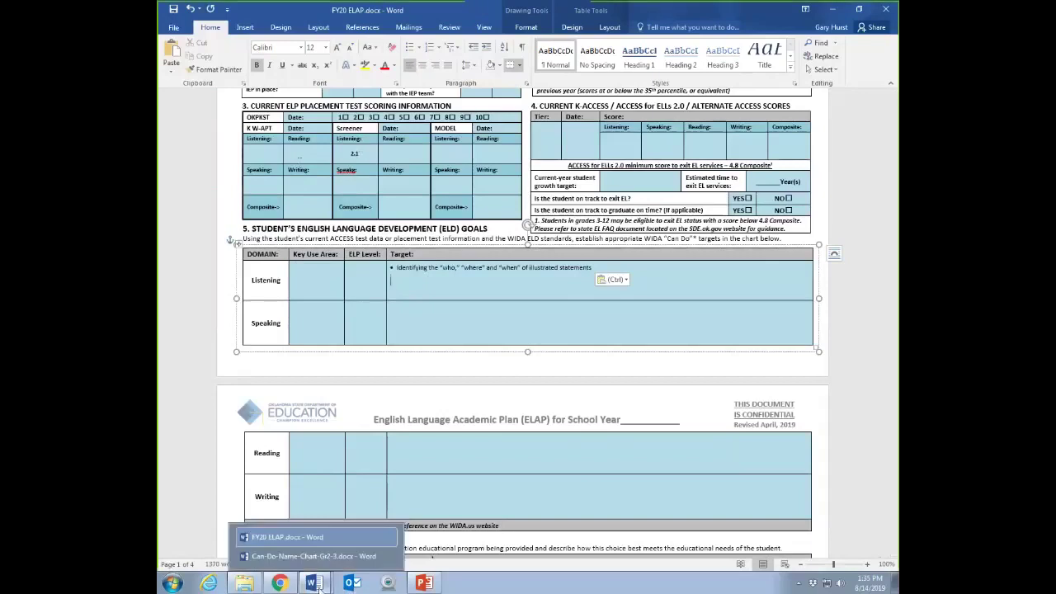
click(314, 556)
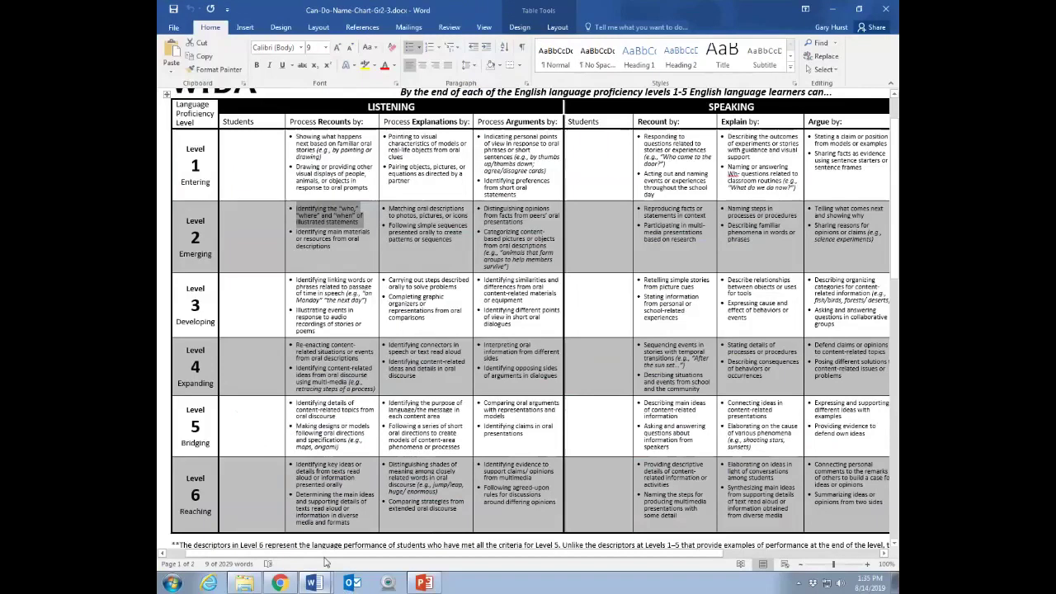
drag(295, 280, 368, 301)
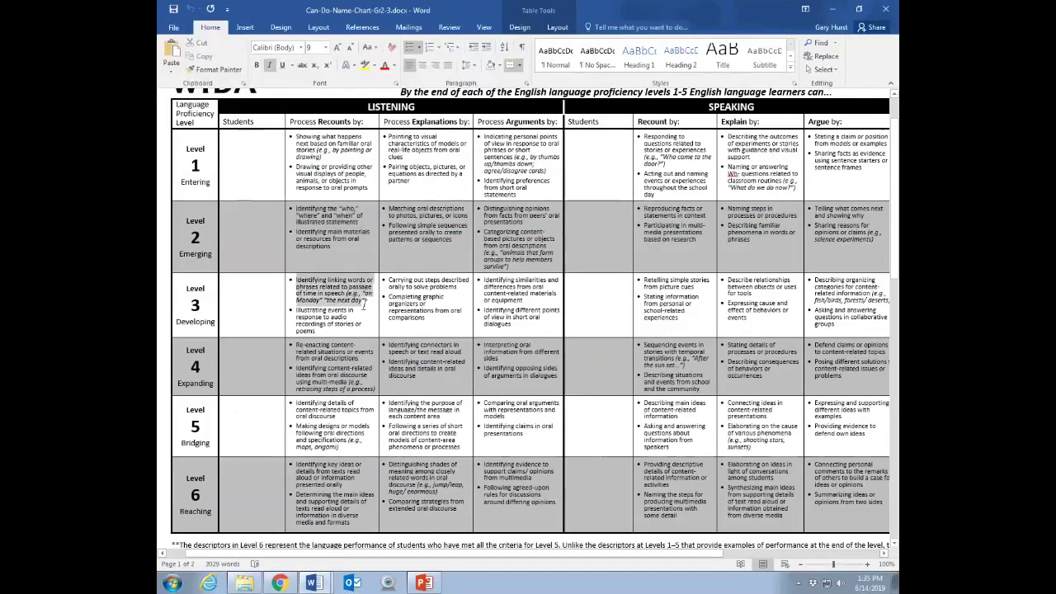
click(319, 152)
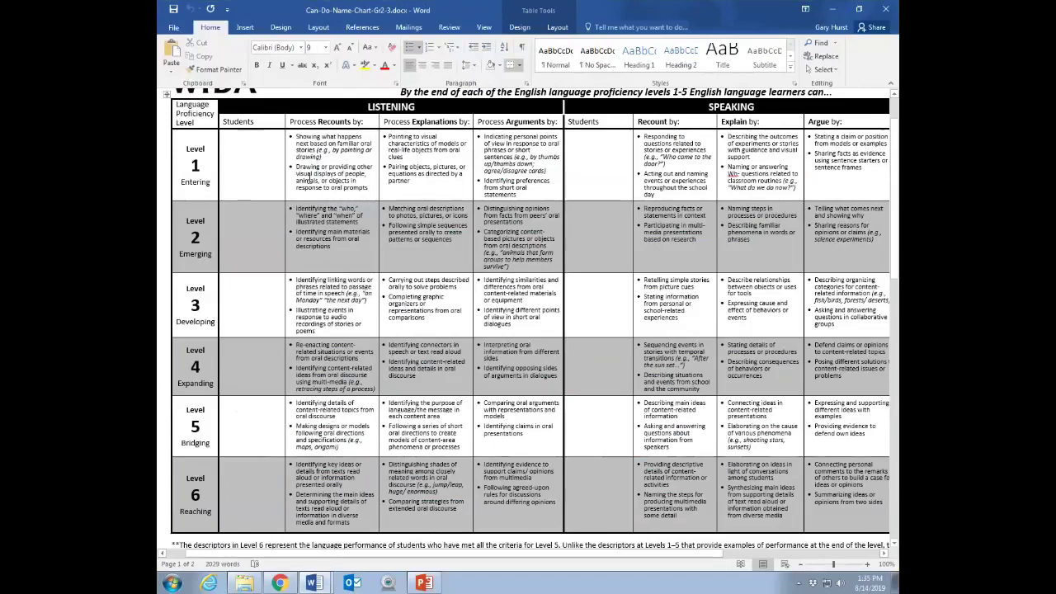
drag(296, 208, 358, 222)
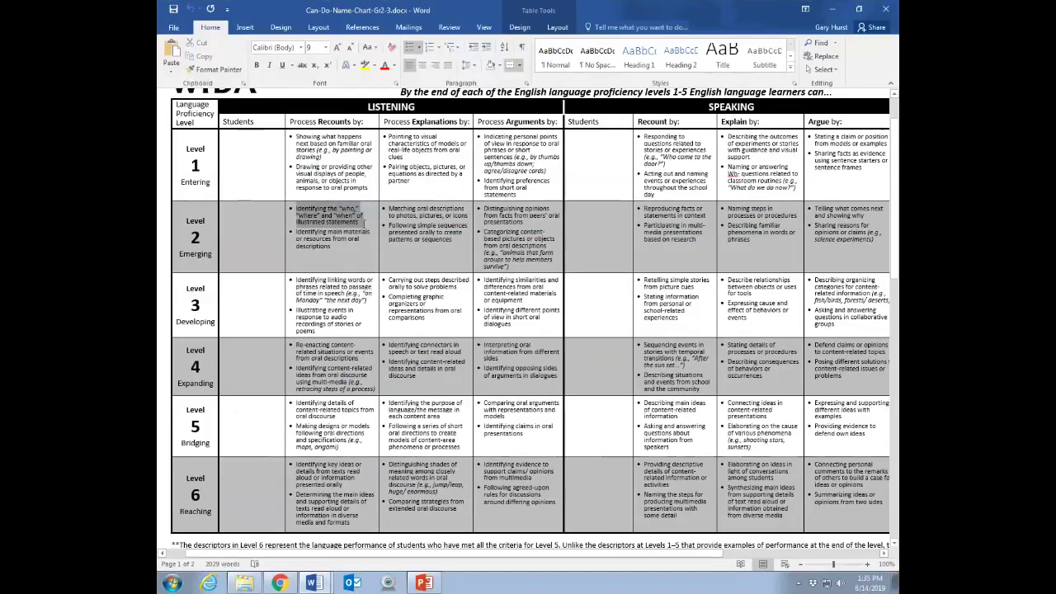
click(296, 280)
drag(296, 280, 368, 300)
right_click(347, 291)
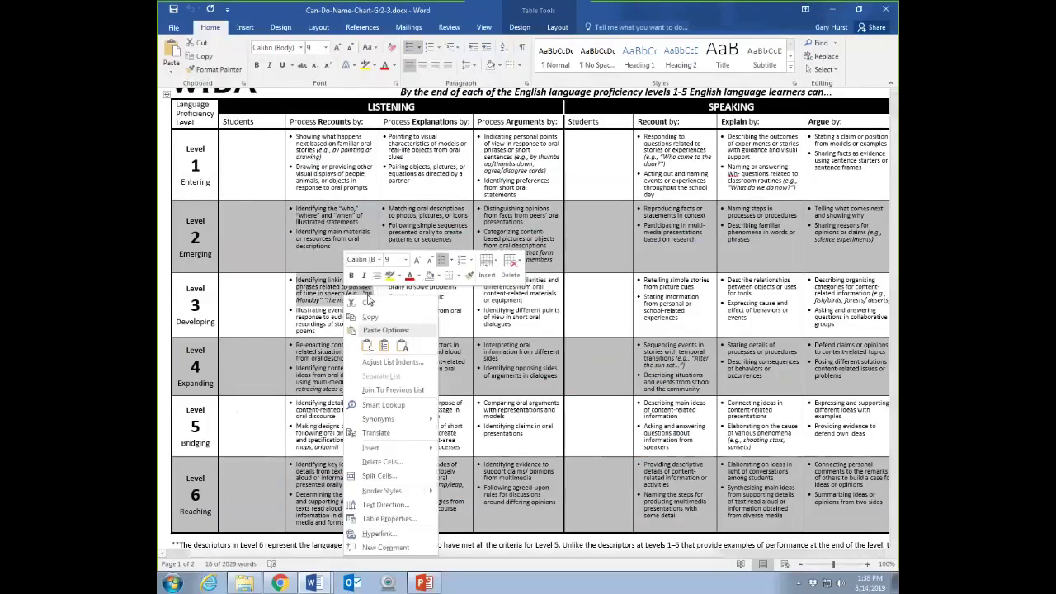
click(365, 318)
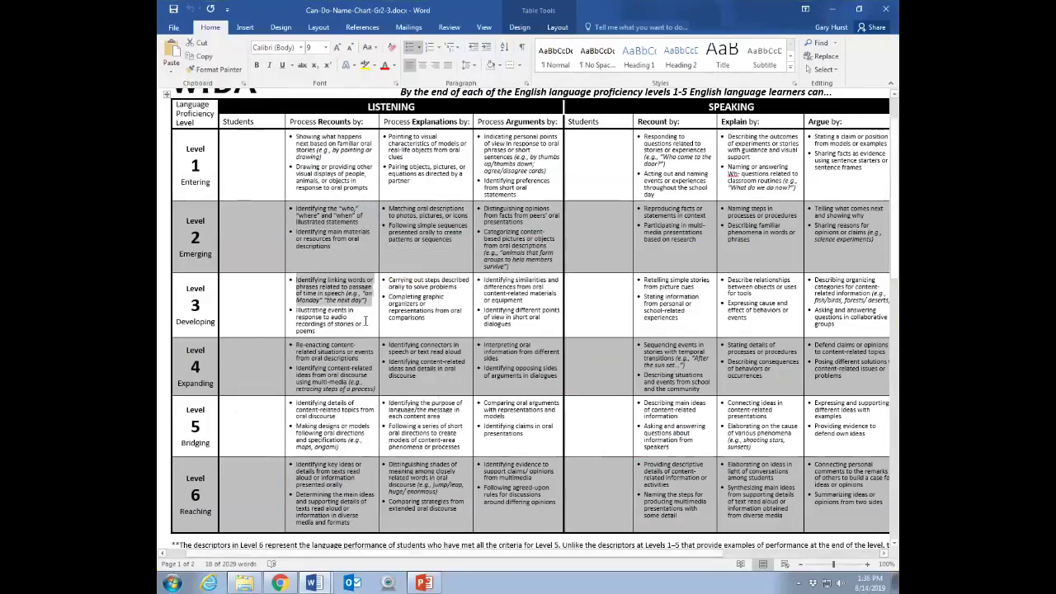
- Replace the old Listening Target text with the Level 3 bullet and remove the empty bullet
click(830, 9)
drag(594, 267, 395, 269)
key(Delete)
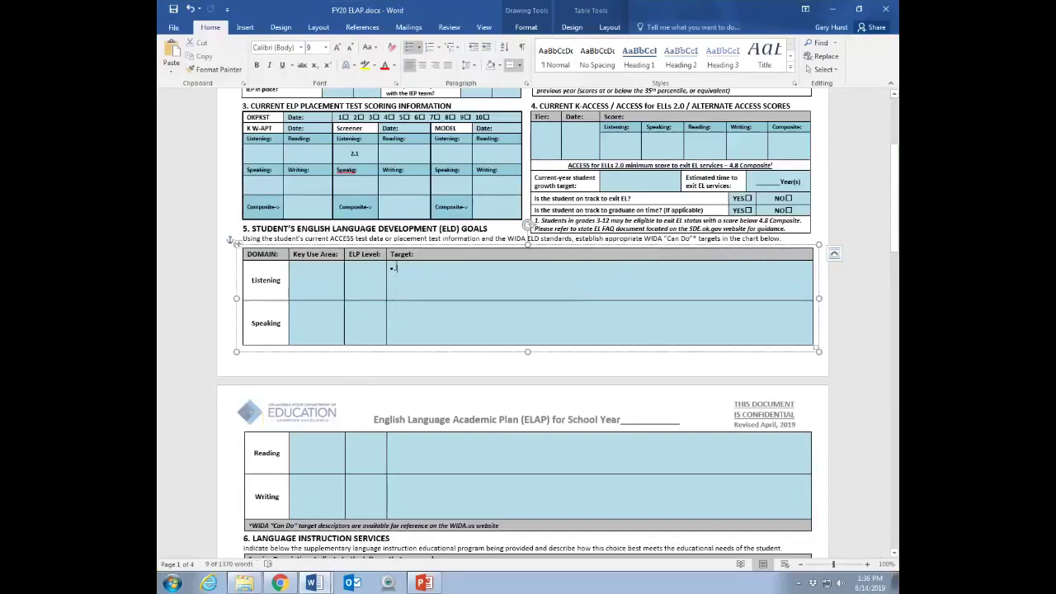
key(ctrl+v)
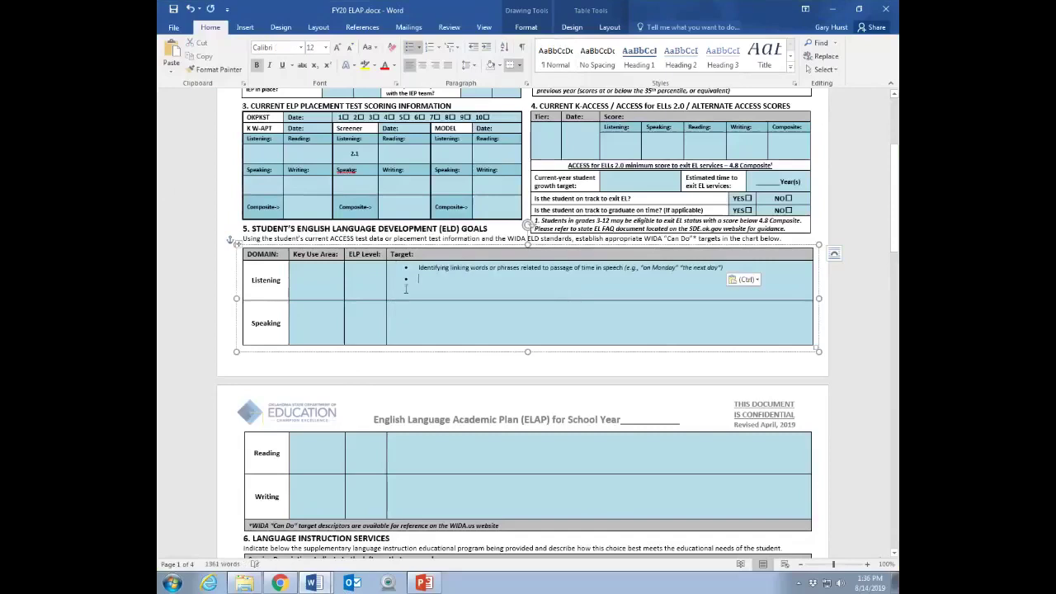
key(BackSpace)
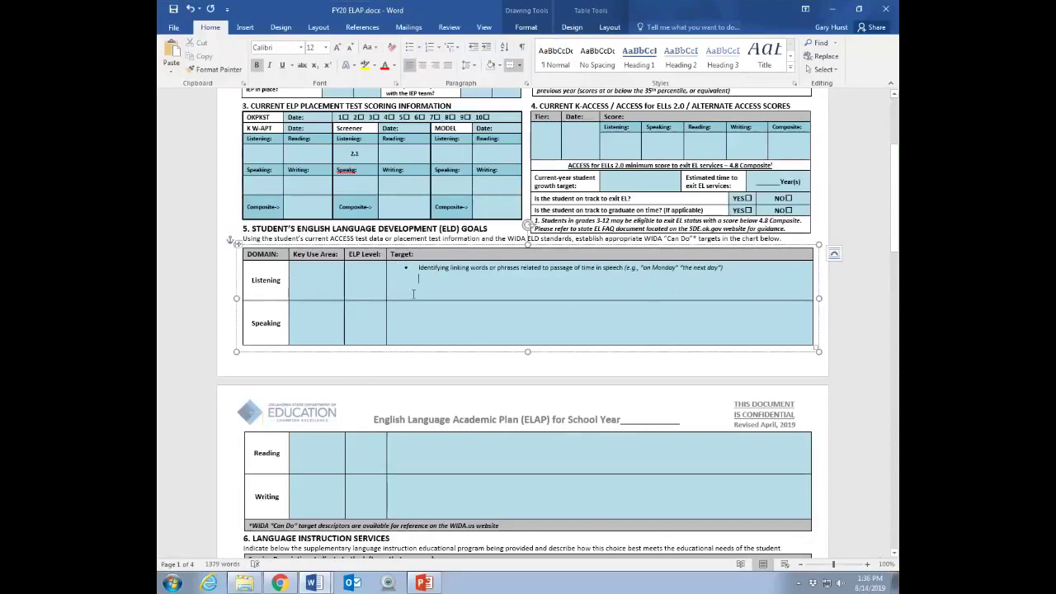
click(360, 291)
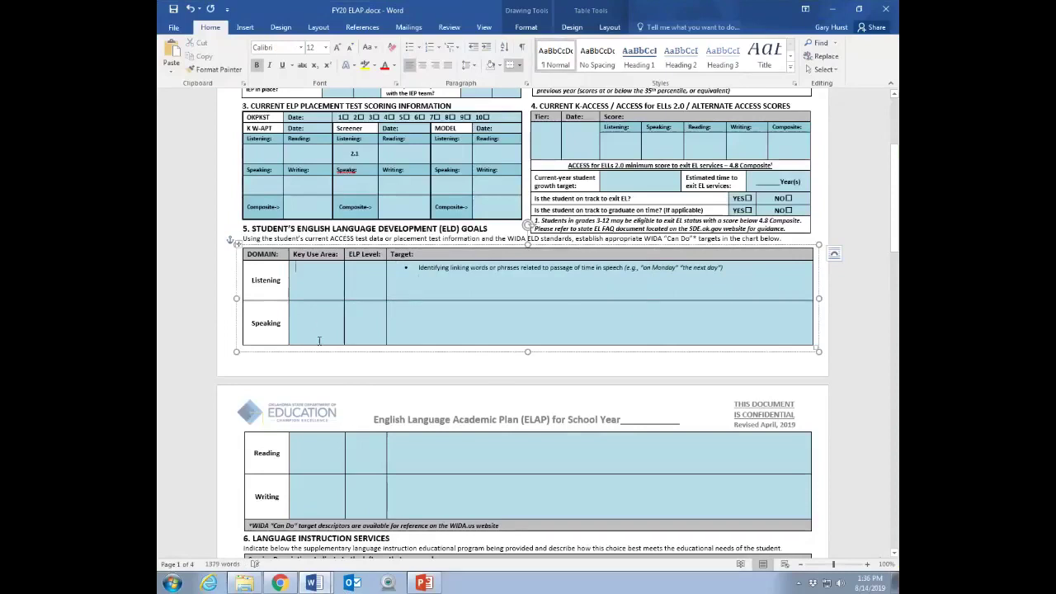
scroll(501, 368, down, 1)
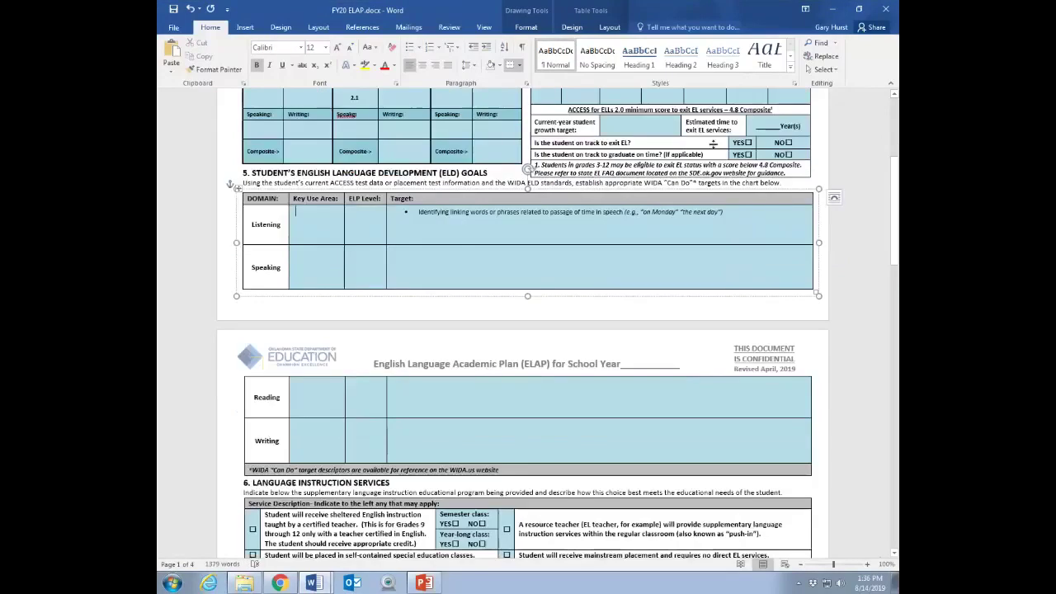
- Bring the WIDA Can Do descriptors chart forward and scroll to its Listening table
click(834, 10)
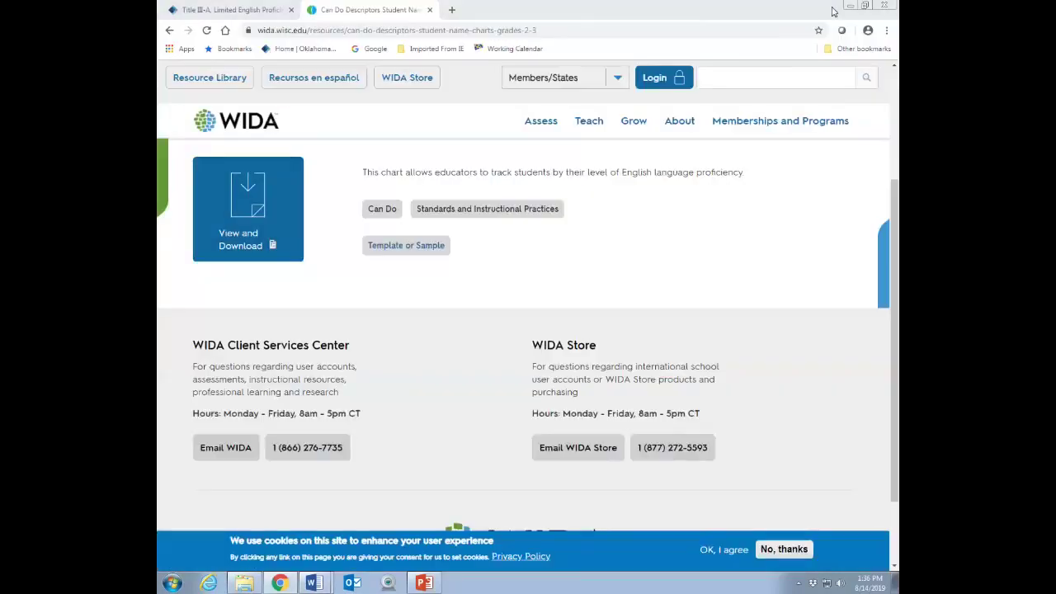
mouse_move(313, 585)
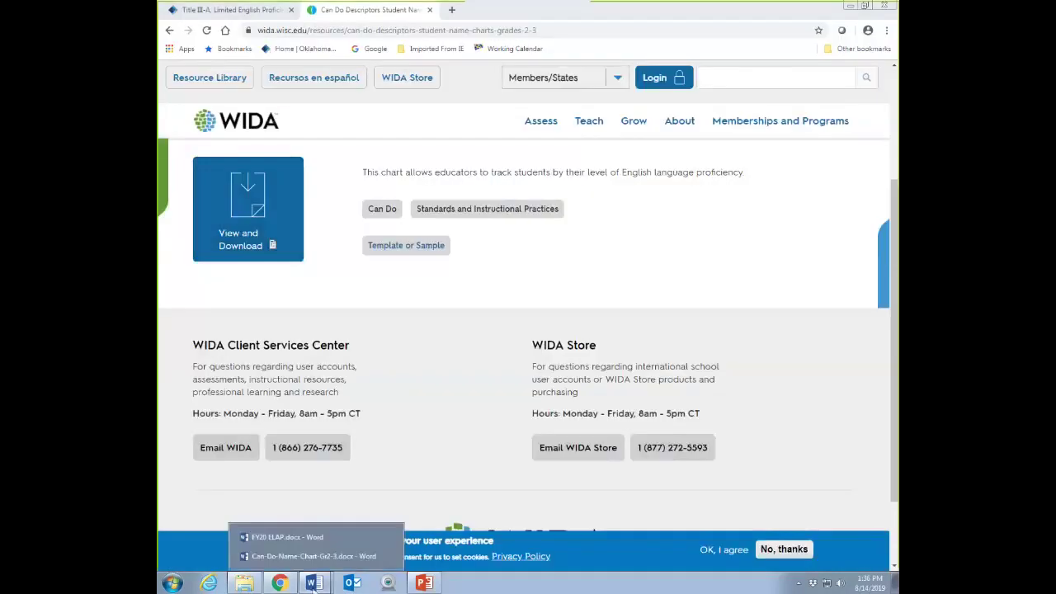
click(353, 554)
scroll(399, 393, up, 3)
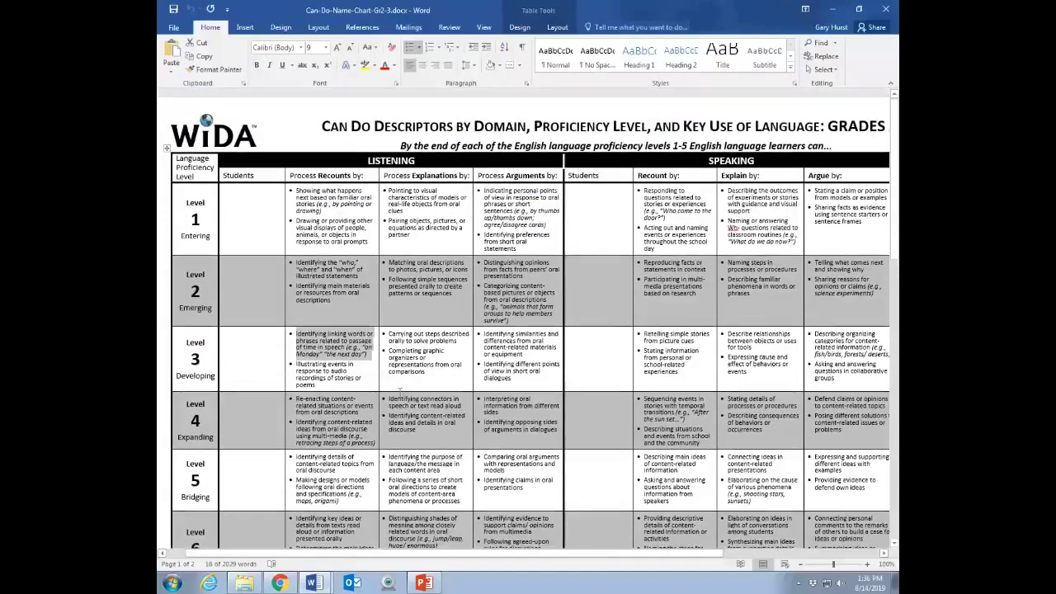
scroll(399, 393, down, 5)
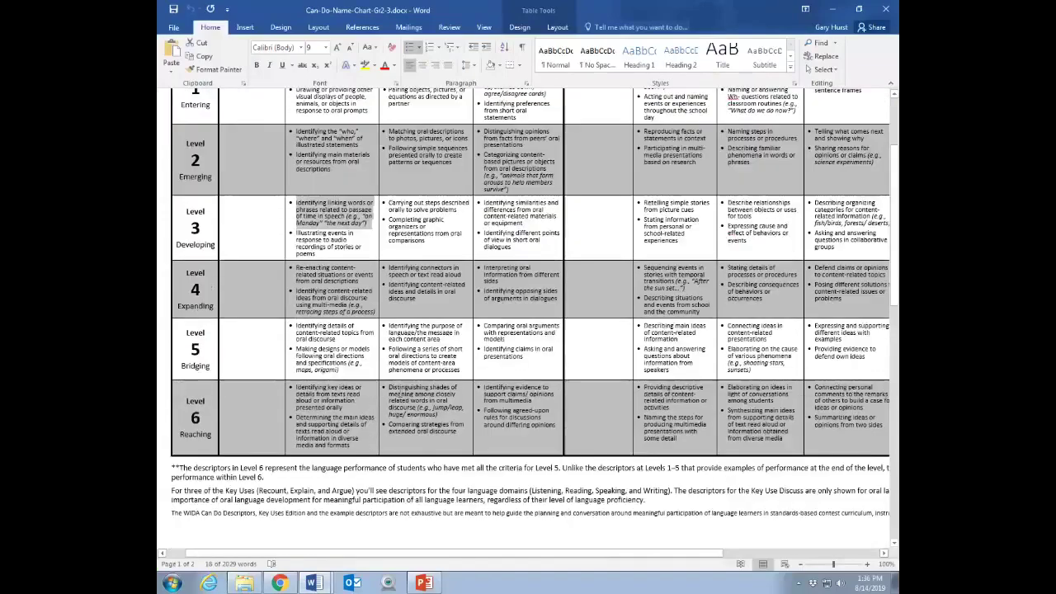
scroll(400, 393, down, 8)
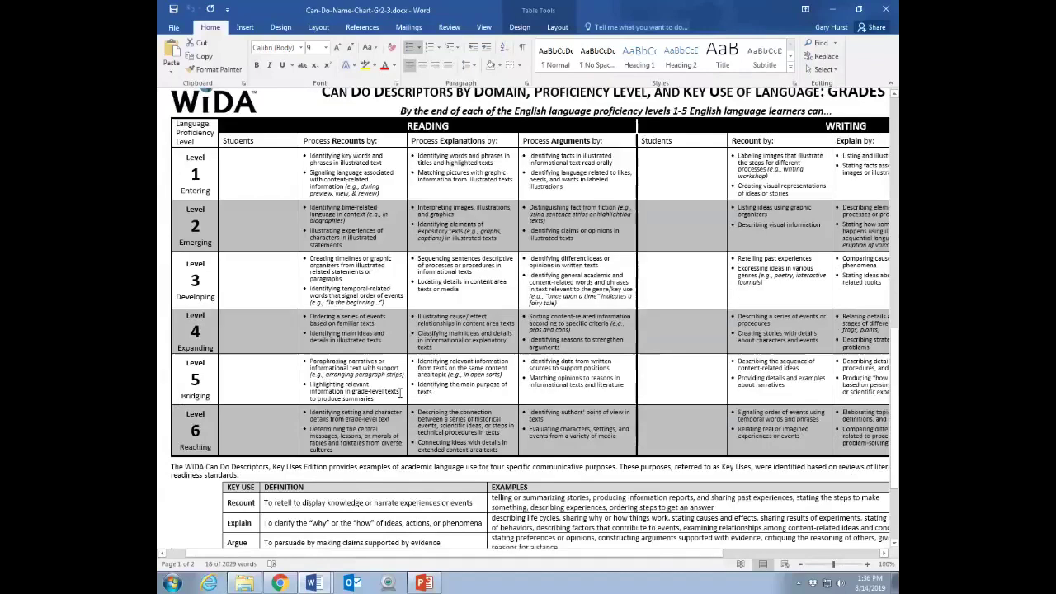
scroll(399, 393, down, 3)
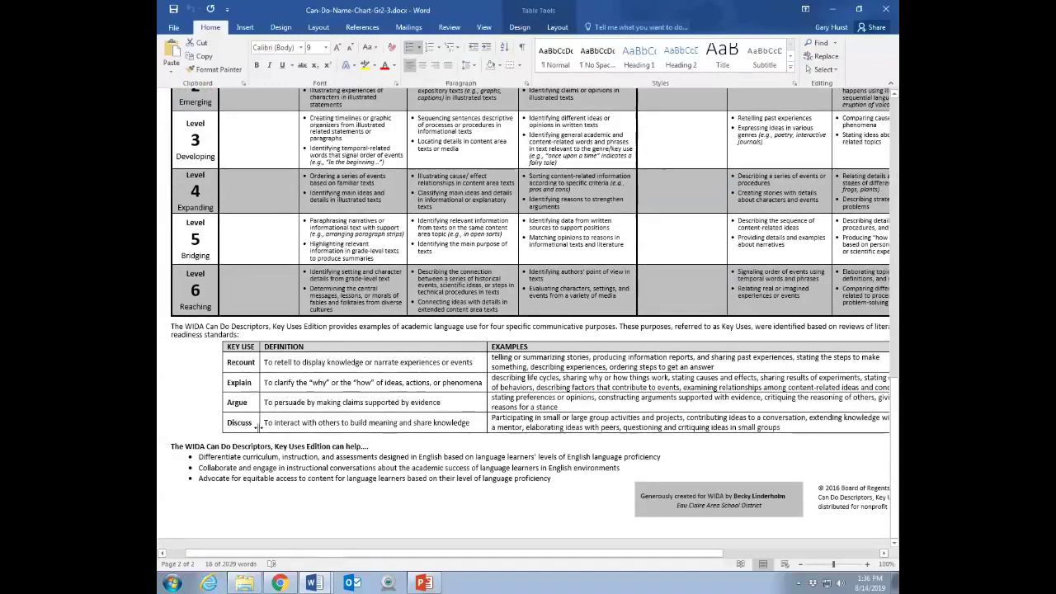
scroll(285, 488, up, 7)
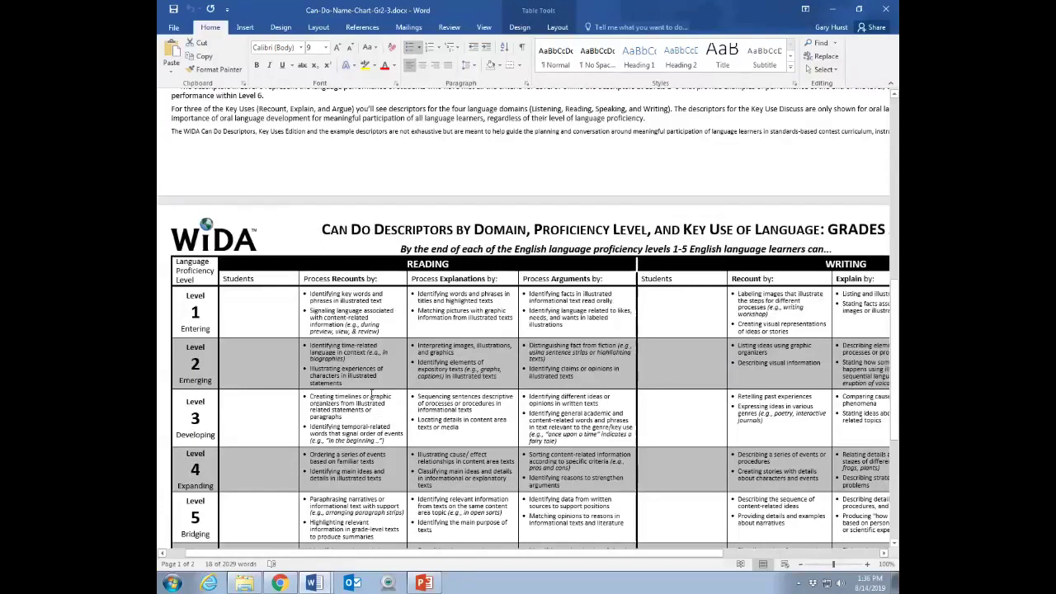
scroll(337, 154, down, 4)
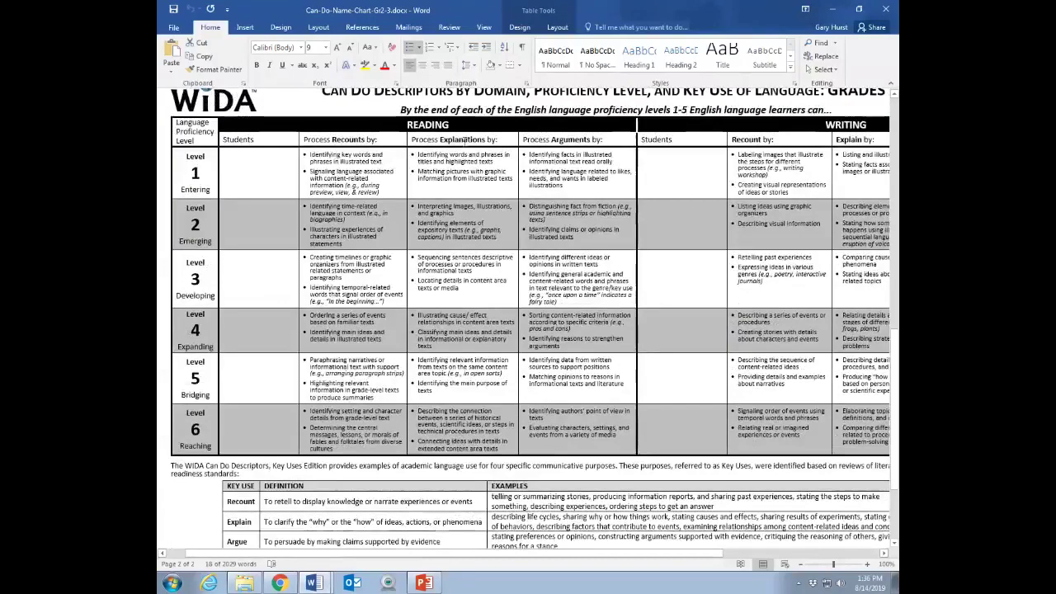
scroll(346, 338, up, 3)
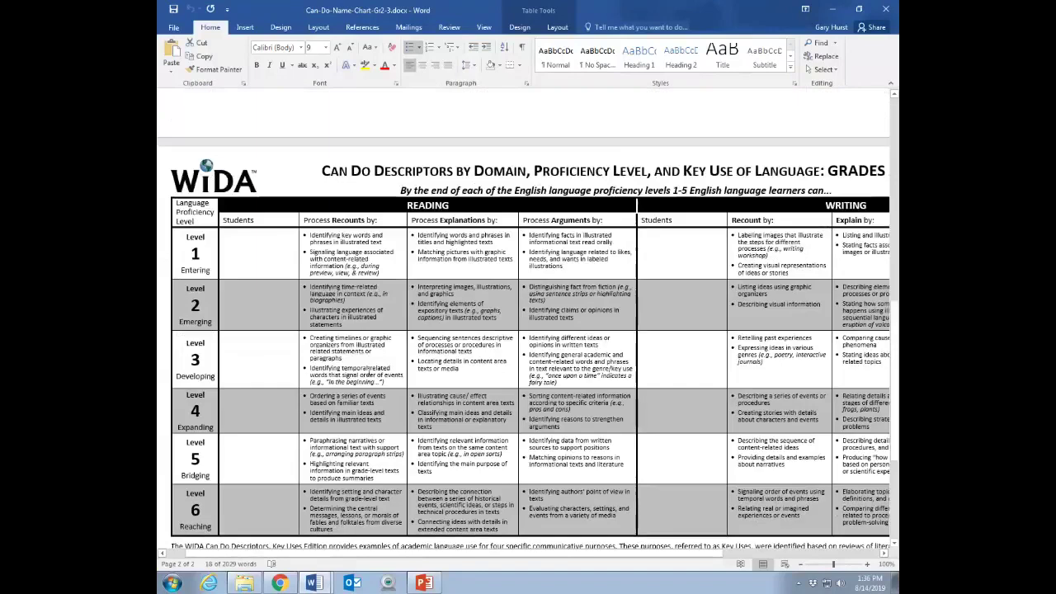
scroll(316, 165, up, 15)
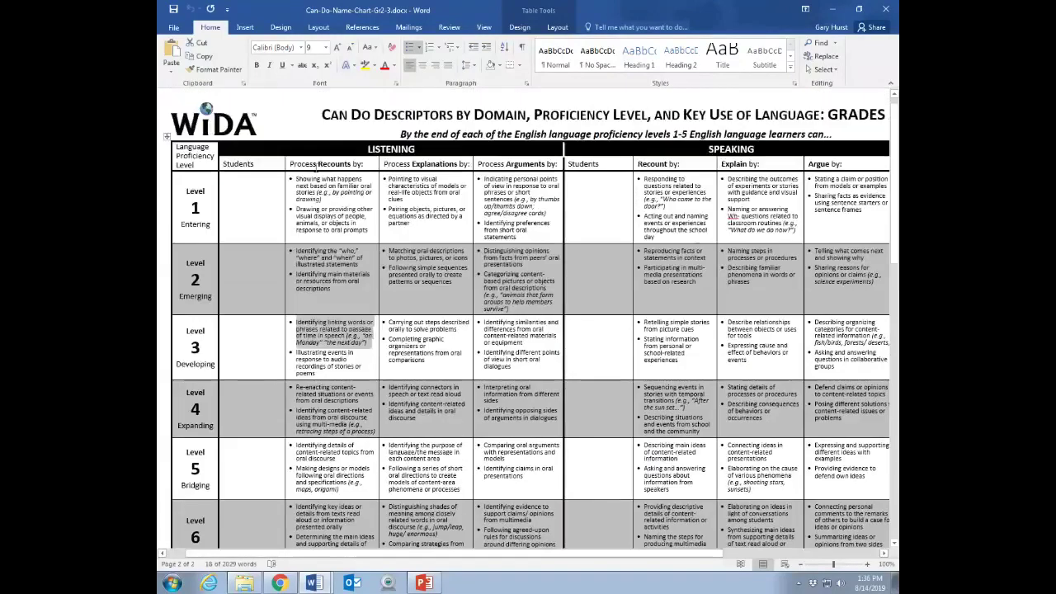
- Copy the 'Process Recounts' key use heading and switch back to FY20 ELAP.docx
click(314, 582)
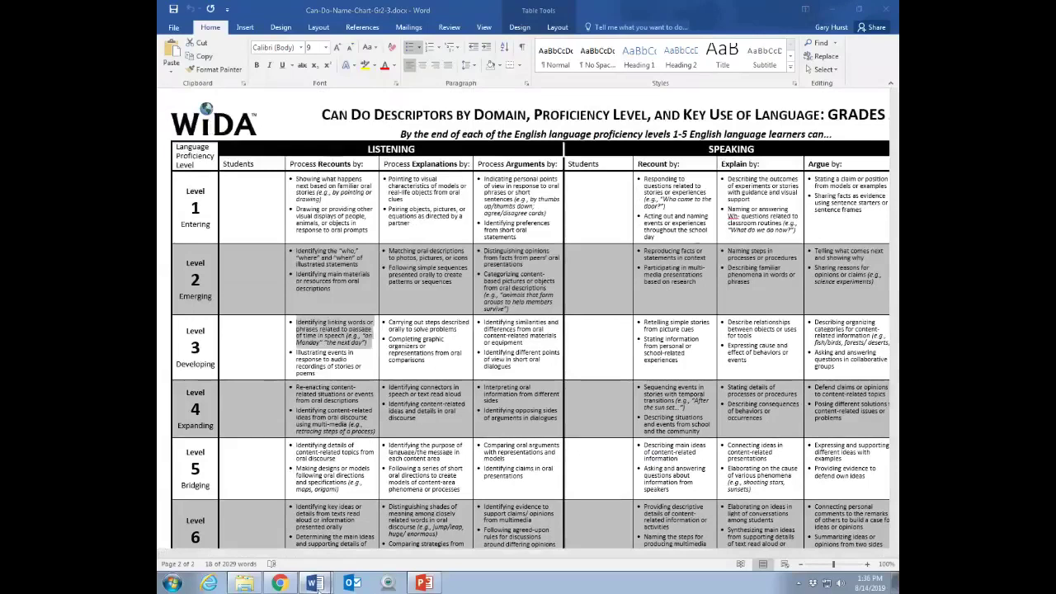
click(322, 157)
drag(290, 163, 339, 167)
key(ctrl+c)
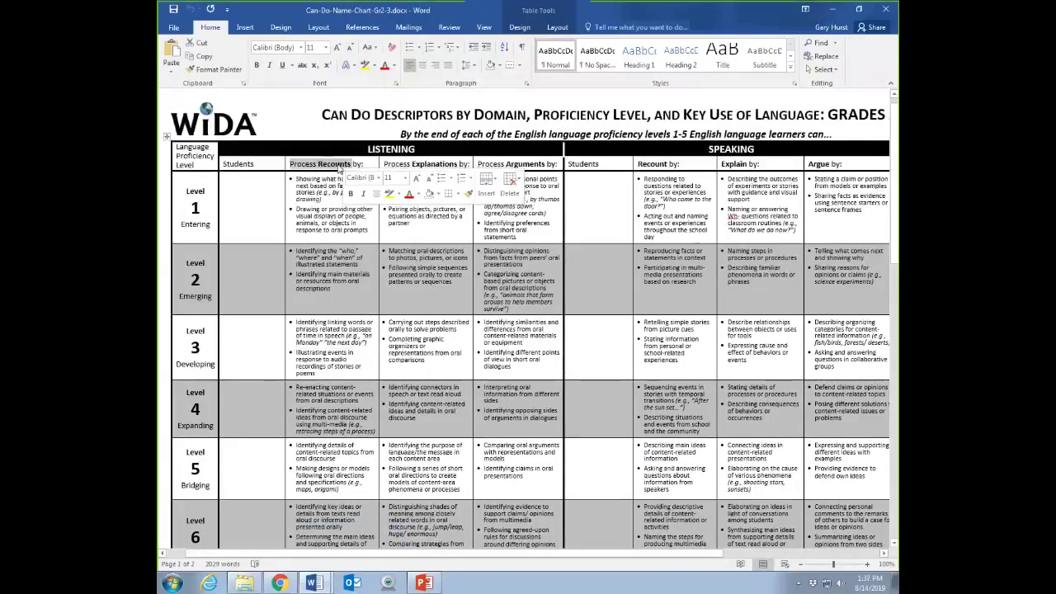
right_click(338, 167)
key(Escape)
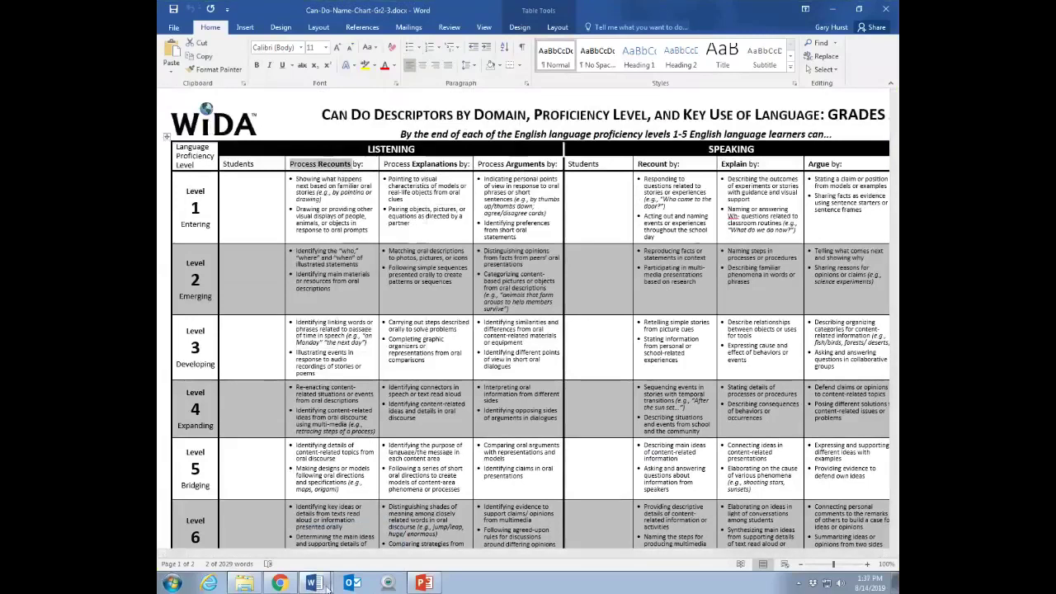
mouse_move(328, 586)
click(289, 538)
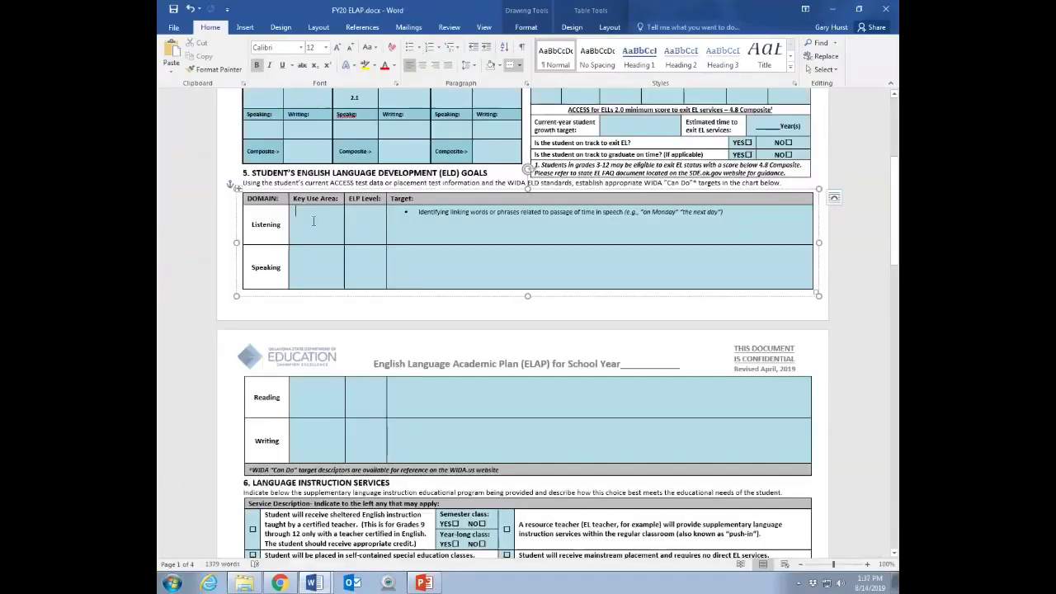
- Paste 'Process Recounts' into the Listening row's Key Use Area cell, then move to its ELP Level cell
key(ctrl+v)
click(360, 221)
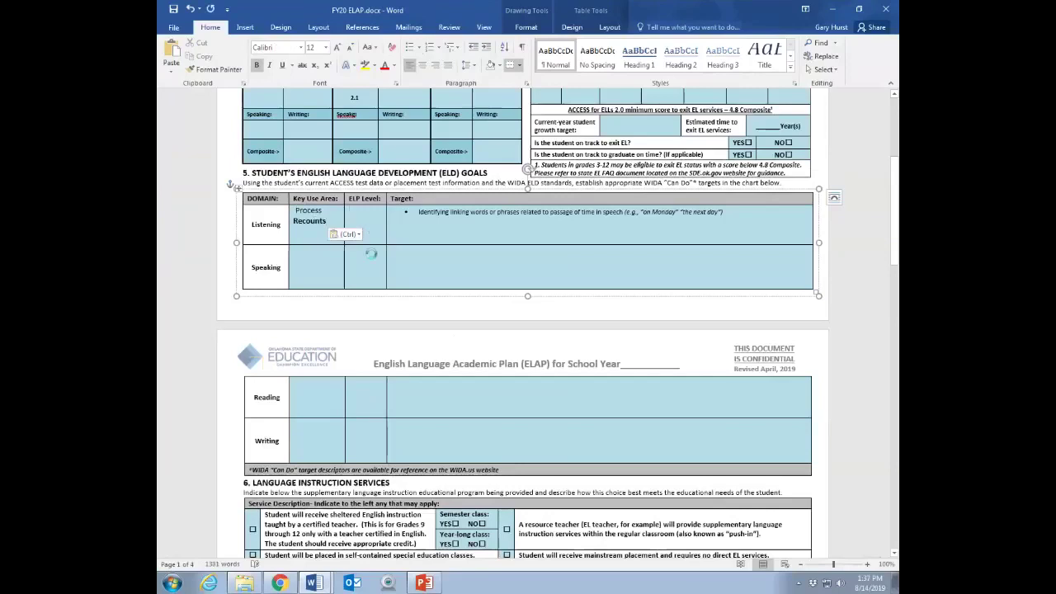
scroll(487, 327, up, 2)
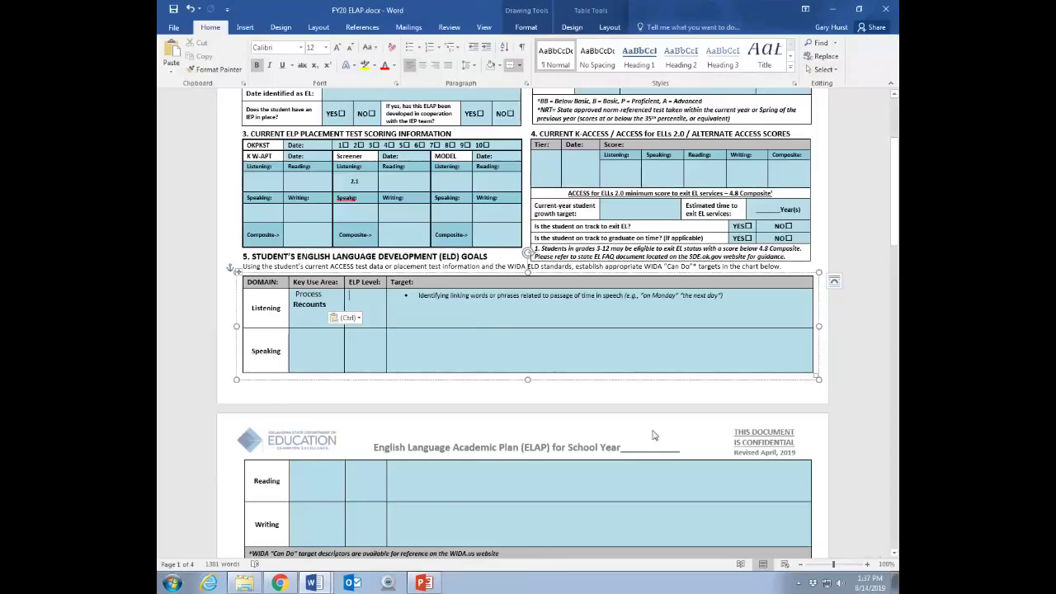
scroll(652, 435, down, 8)
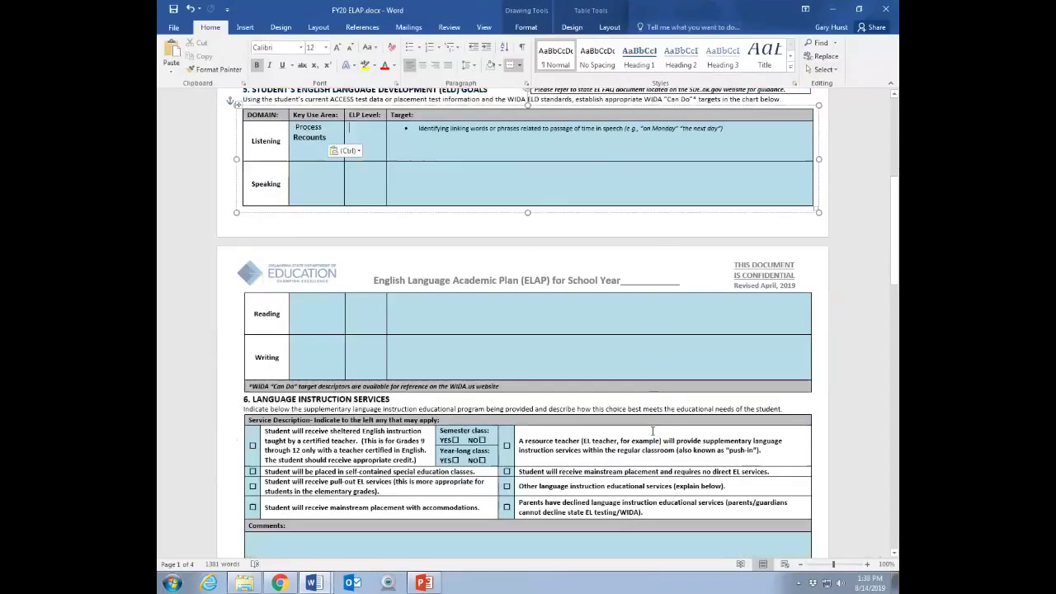
- Scroll to section 6, place the cursor in its blank Comments box, then show section 7
scroll(652, 430, down, 3)
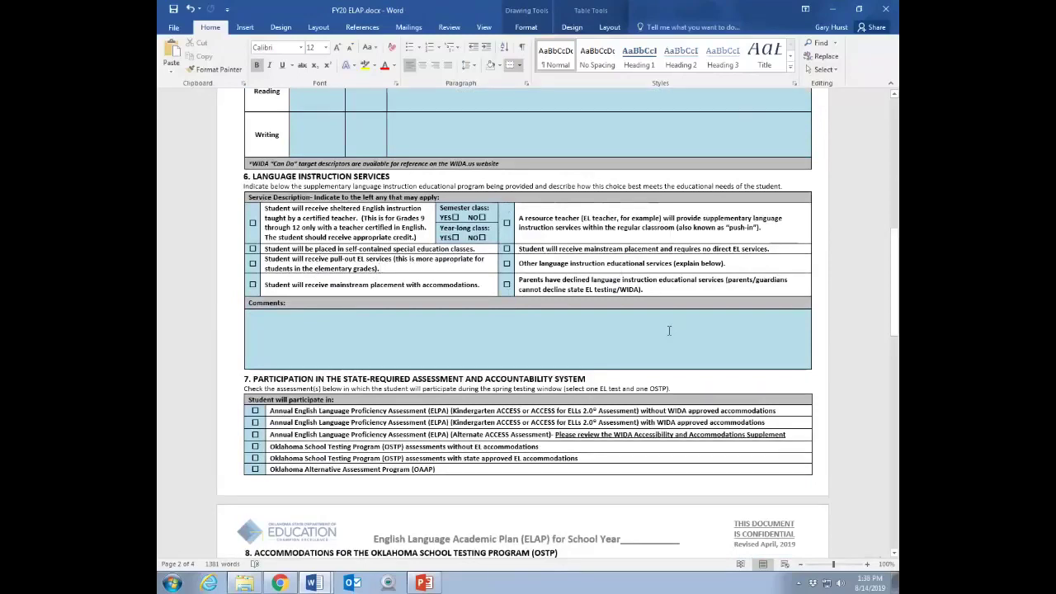
click(396, 337)
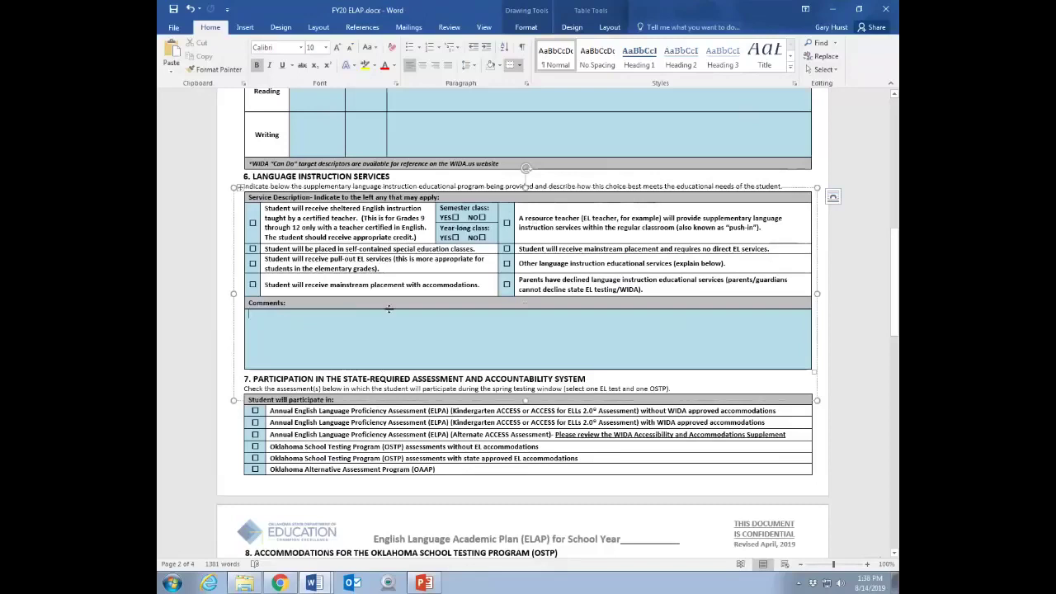
scroll(374, 297, down, 2)
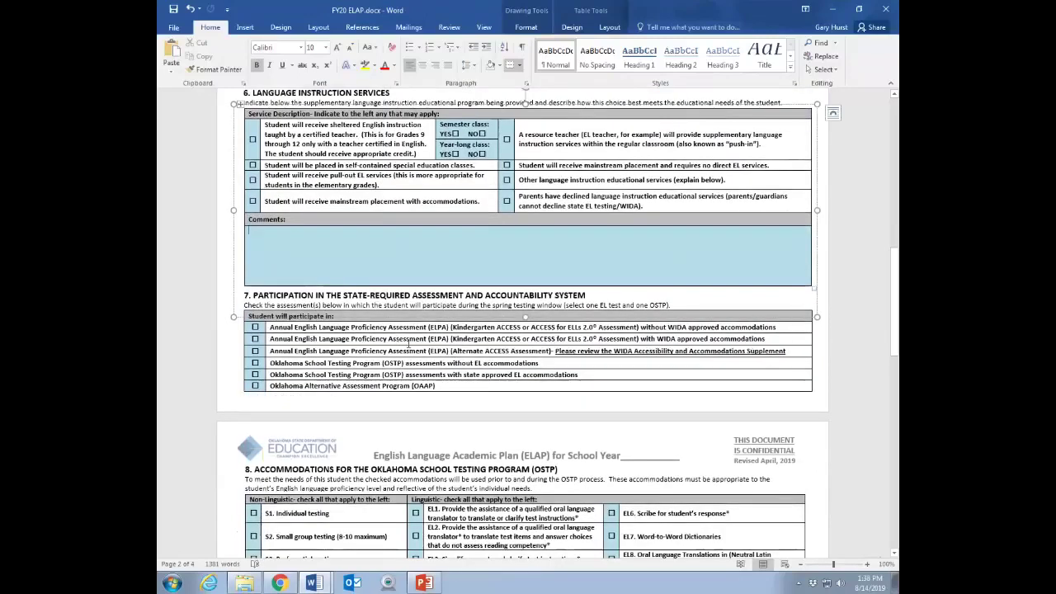
scroll(409, 343, down, 2)
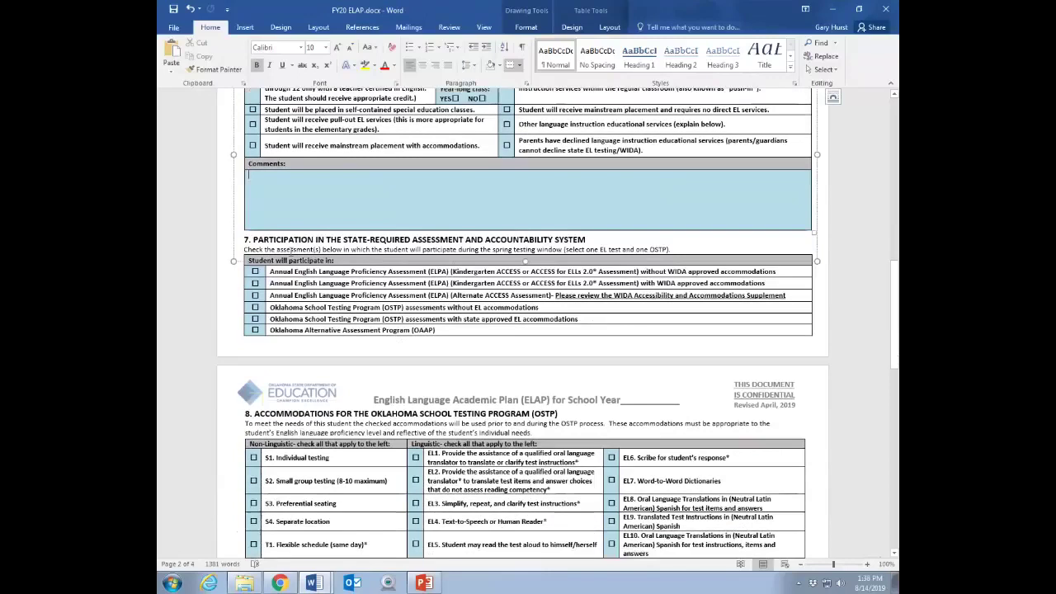
click(441, 306)
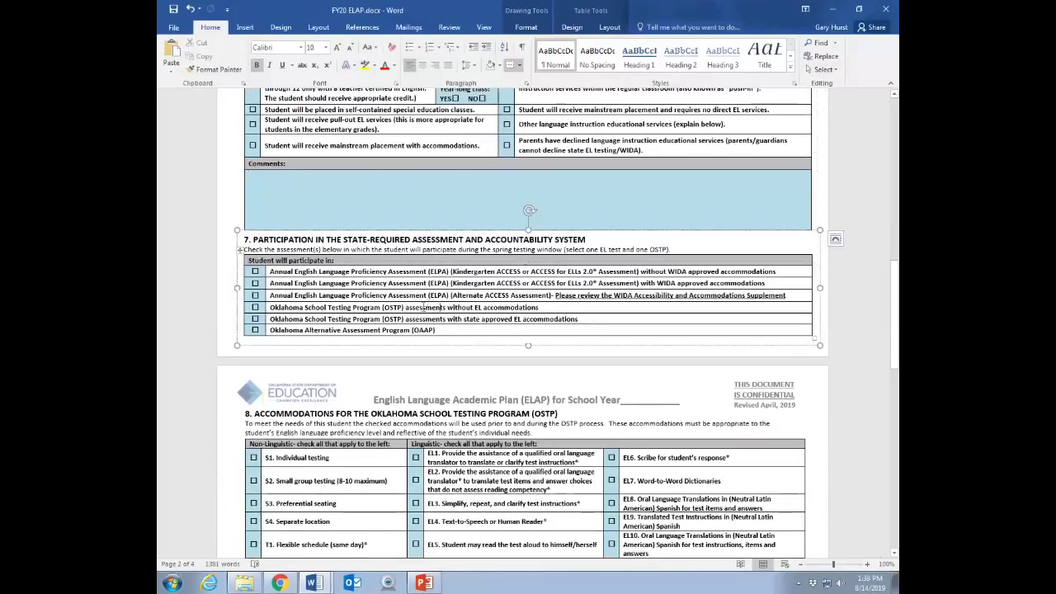
- Pass the section 8 accommodations table and its NOTE cell, then deselect the table object
scroll(422, 306, down, 4)
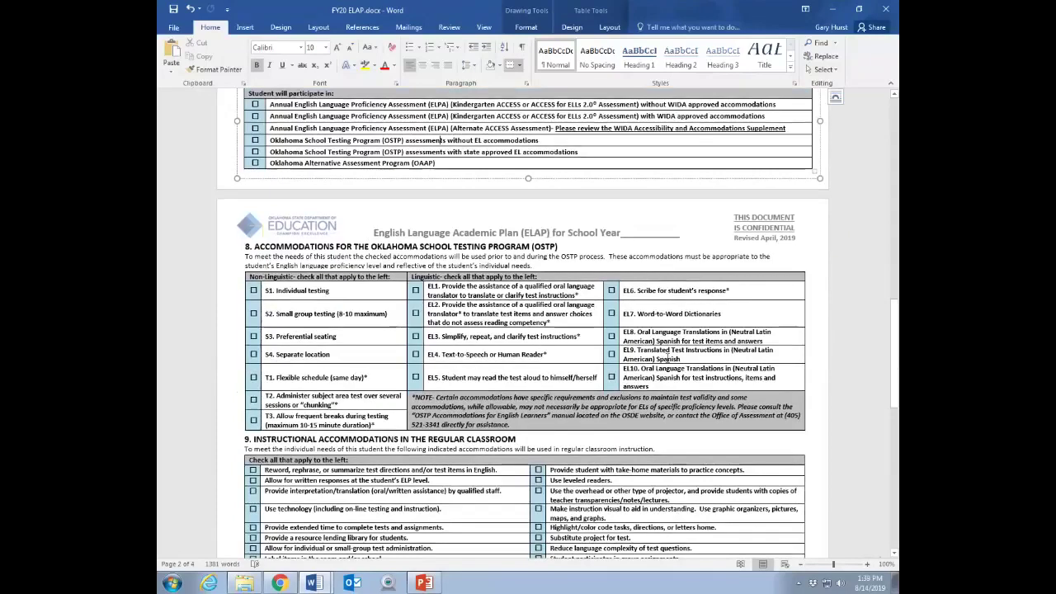
scroll(666, 358, down, 2)
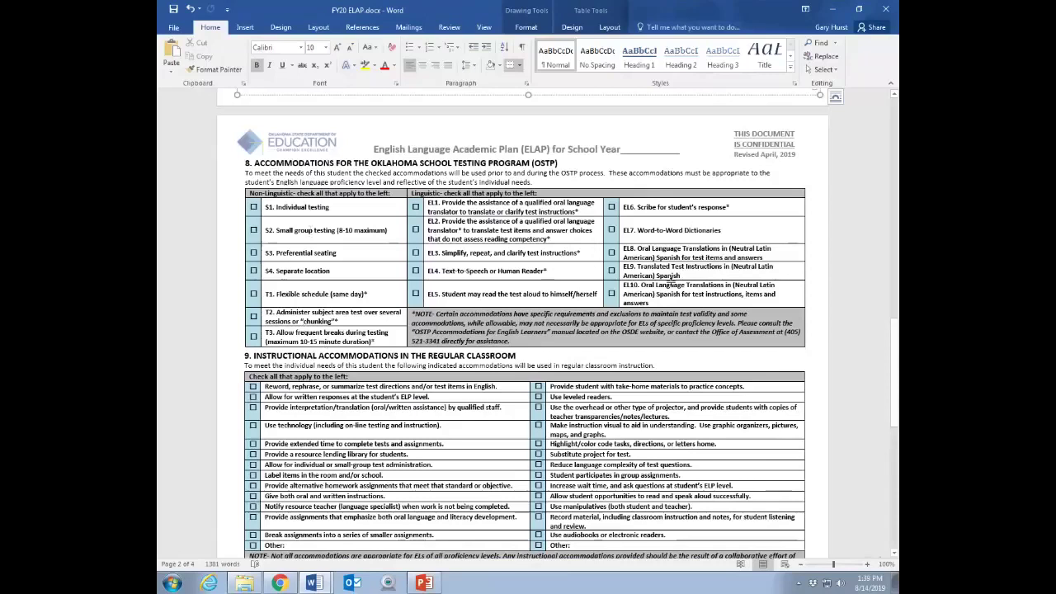
click(432, 324)
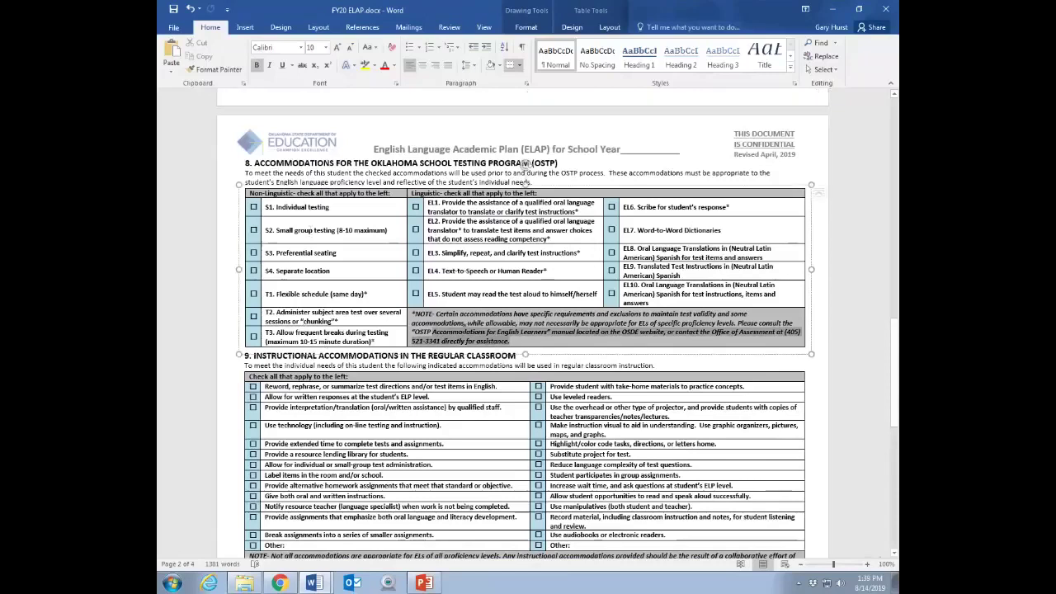
click(415, 317)
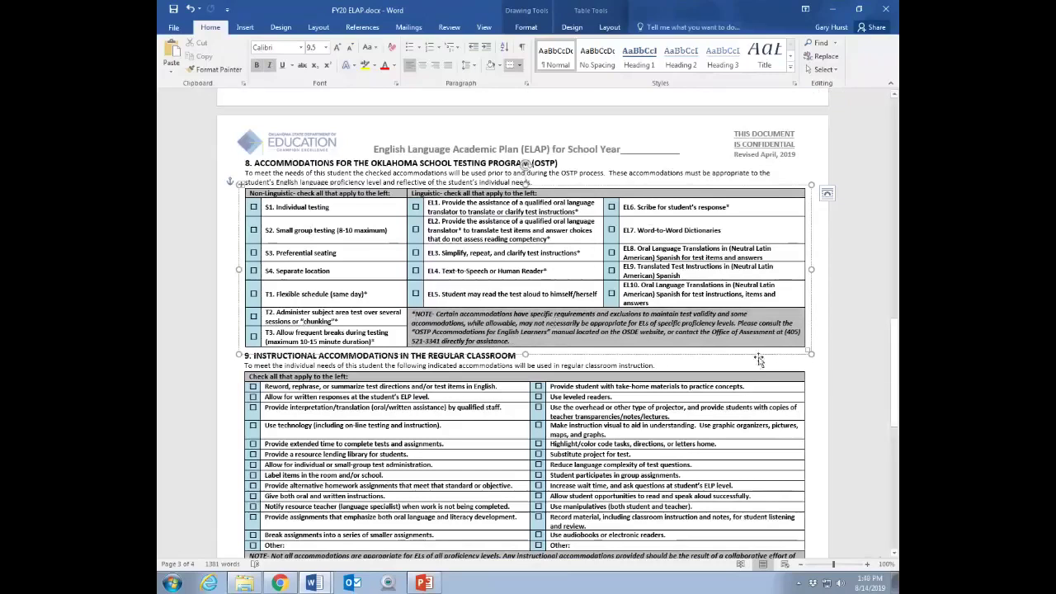
click(819, 396)
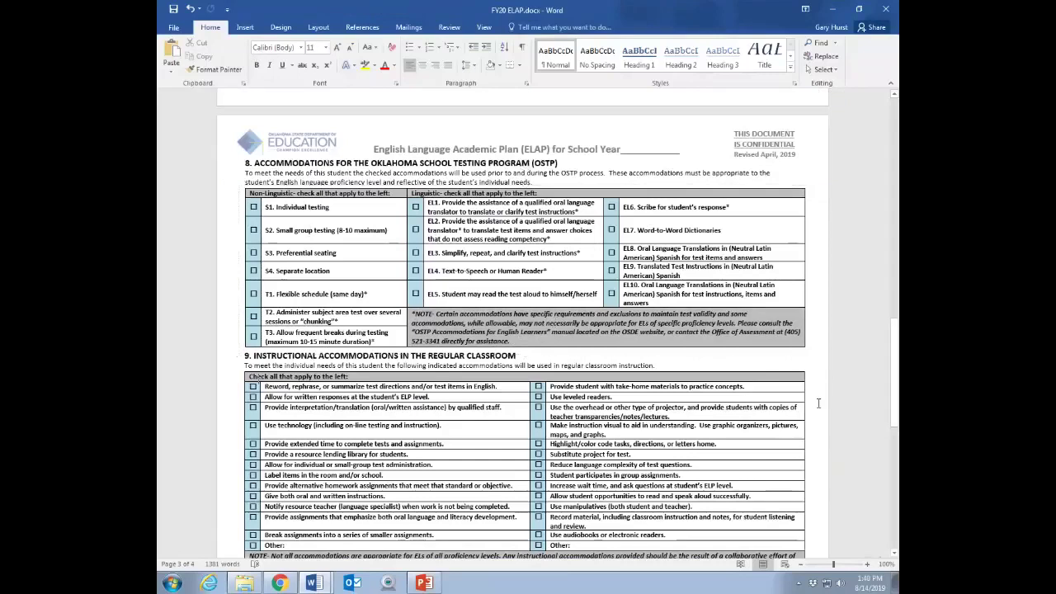
scroll(819, 403, down, 2)
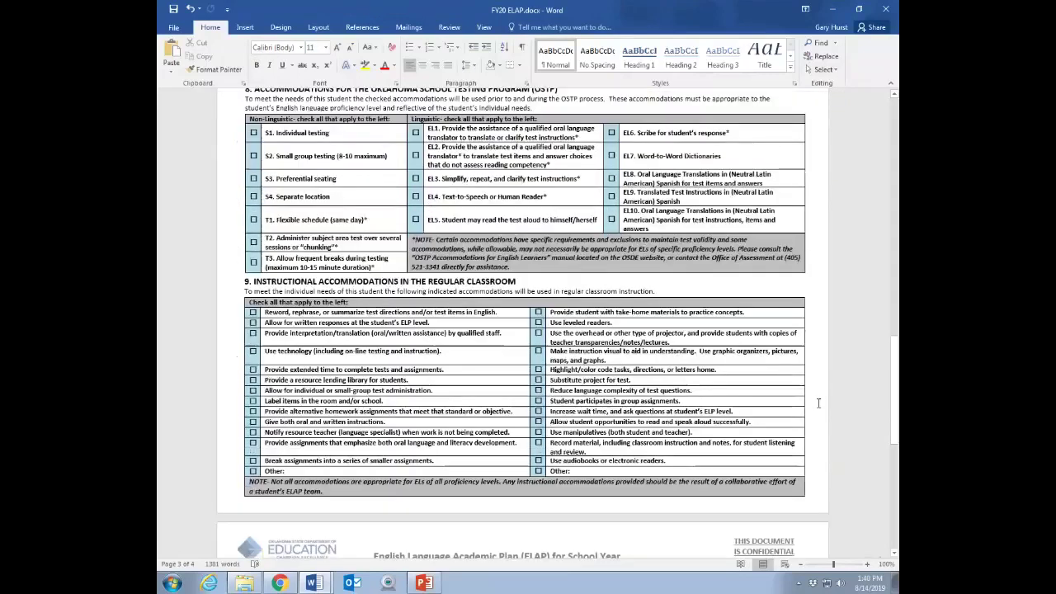
scroll(819, 403, down, 2)
scroll(701, 313, up, 1)
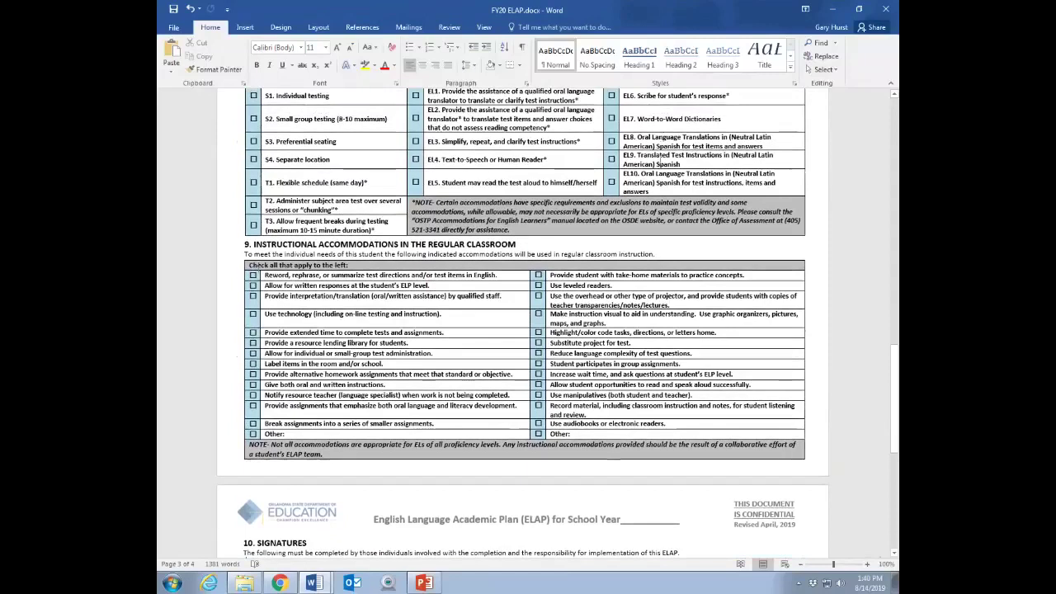
scroll(660, 155, up, 1)
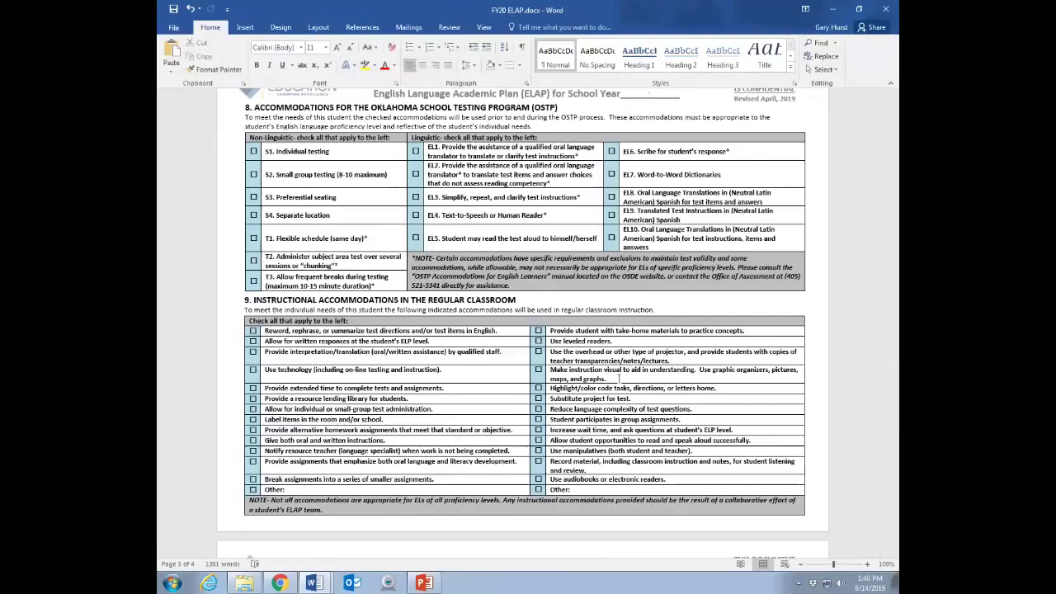
scroll(577, 394, down, 1)
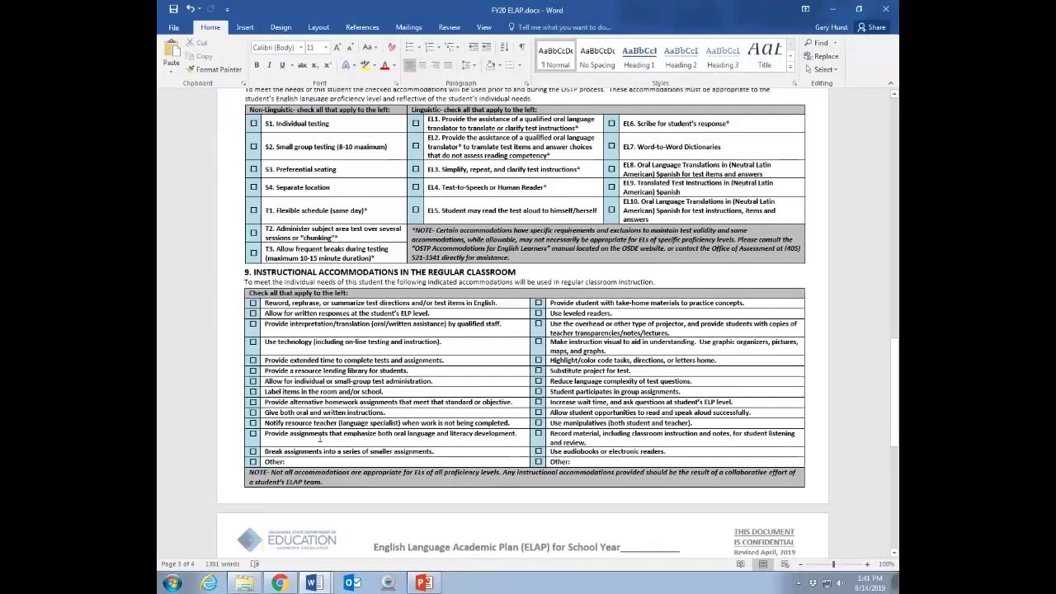
- Scroll down to page 4's blank Signatures and Parental Opt-Out tables
scroll(322, 439, down, 5)
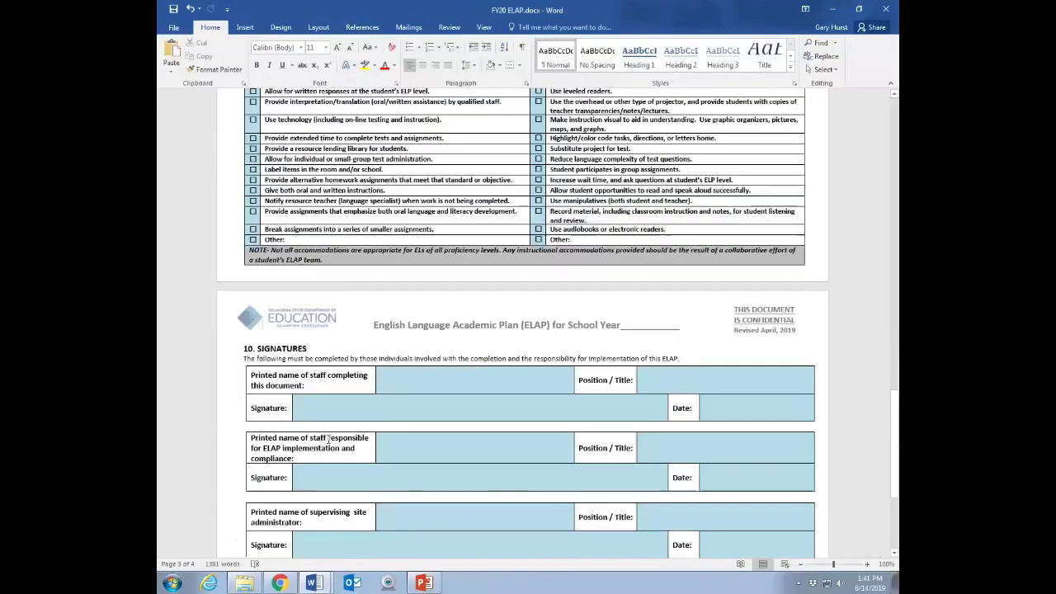
scroll(328, 440, down, 5)
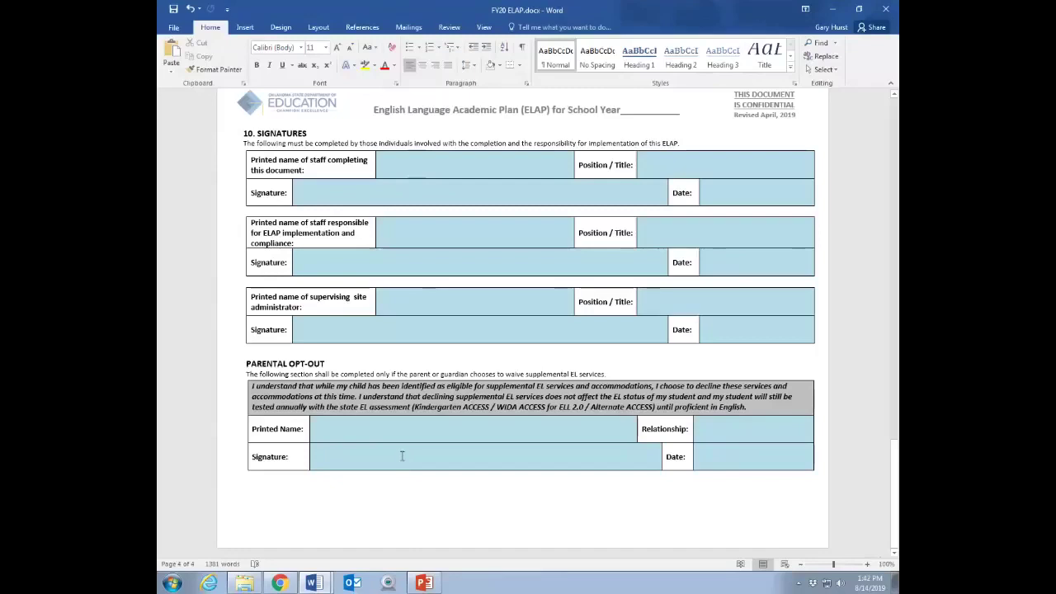
click(765, 408)
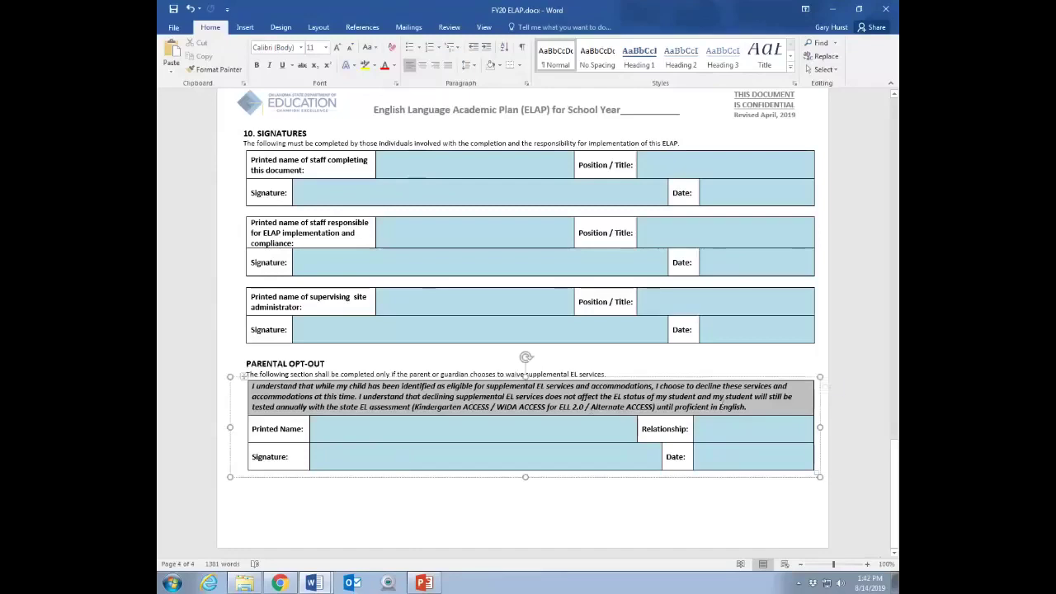
drag(765, 408, 252, 386)
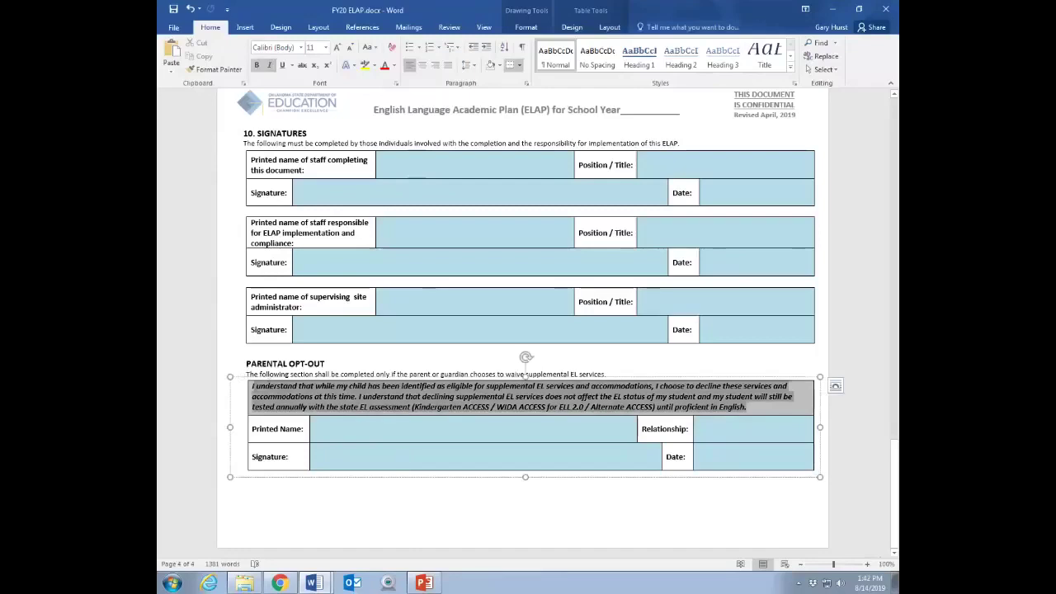
click(648, 512)
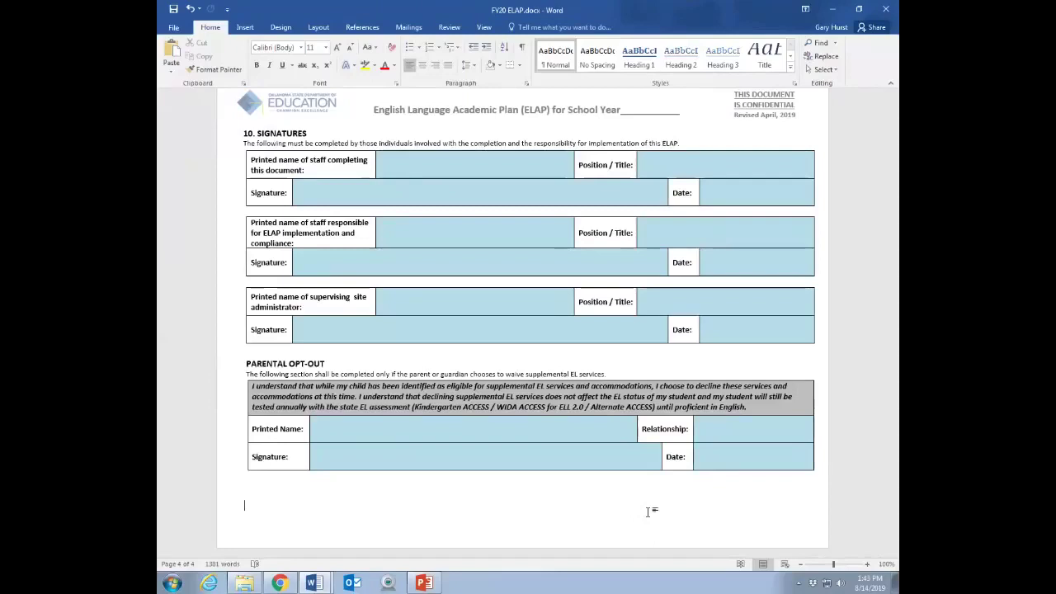
- Scroll through the form and back up to page 1's Student Information section
scroll(648, 512, up, 6)
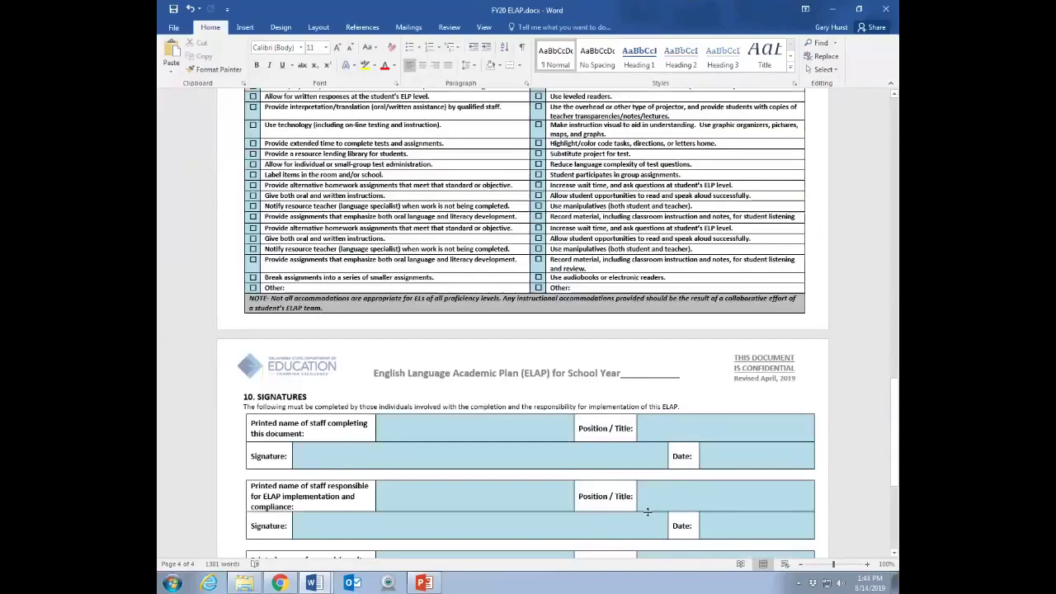
scroll(648, 512, up, 15)
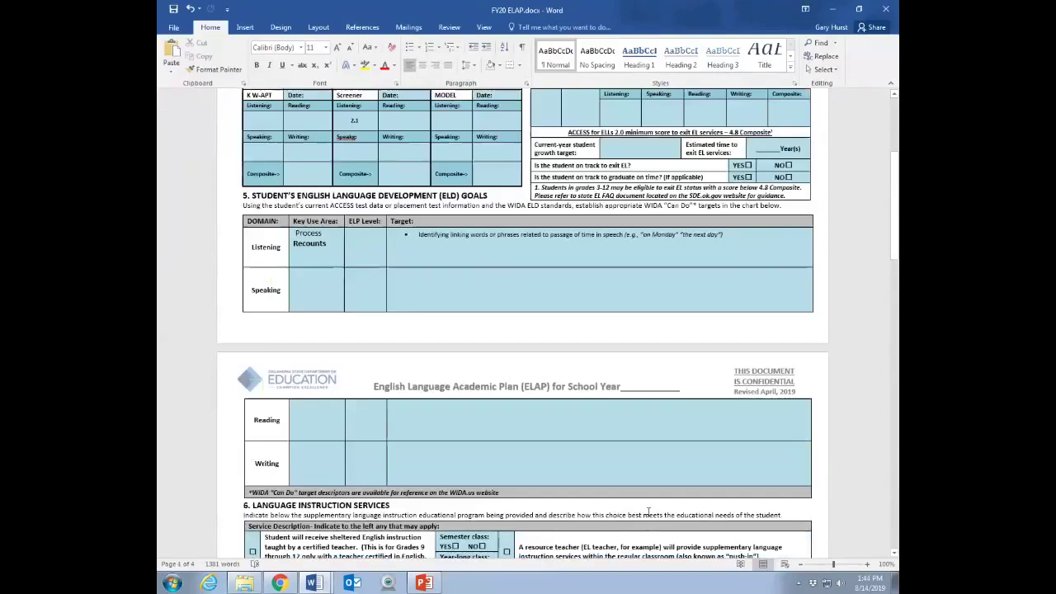
scroll(648, 513, up, 6)
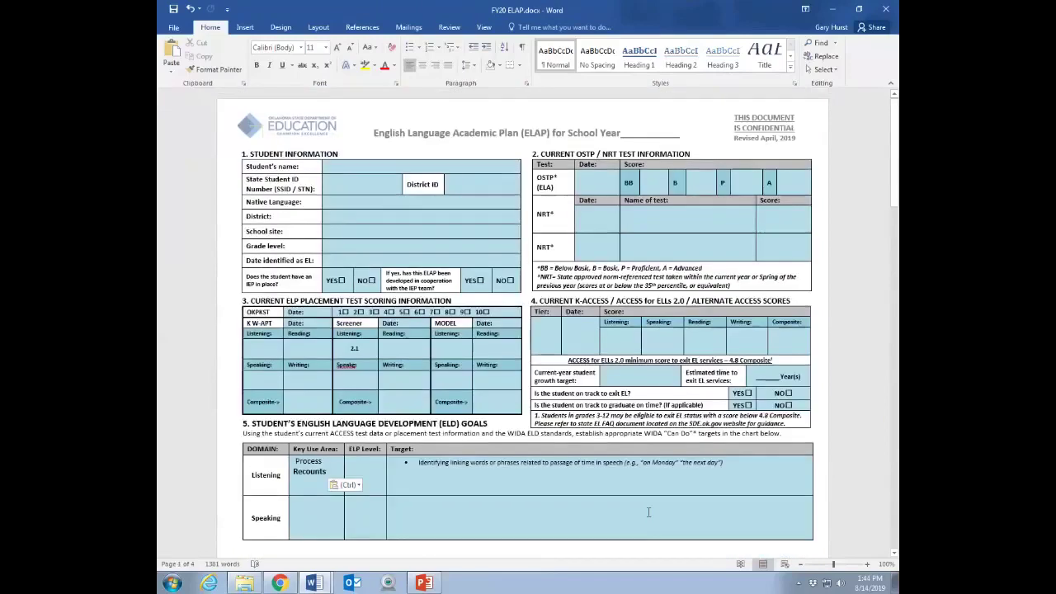
scroll(649, 512, down, 10)
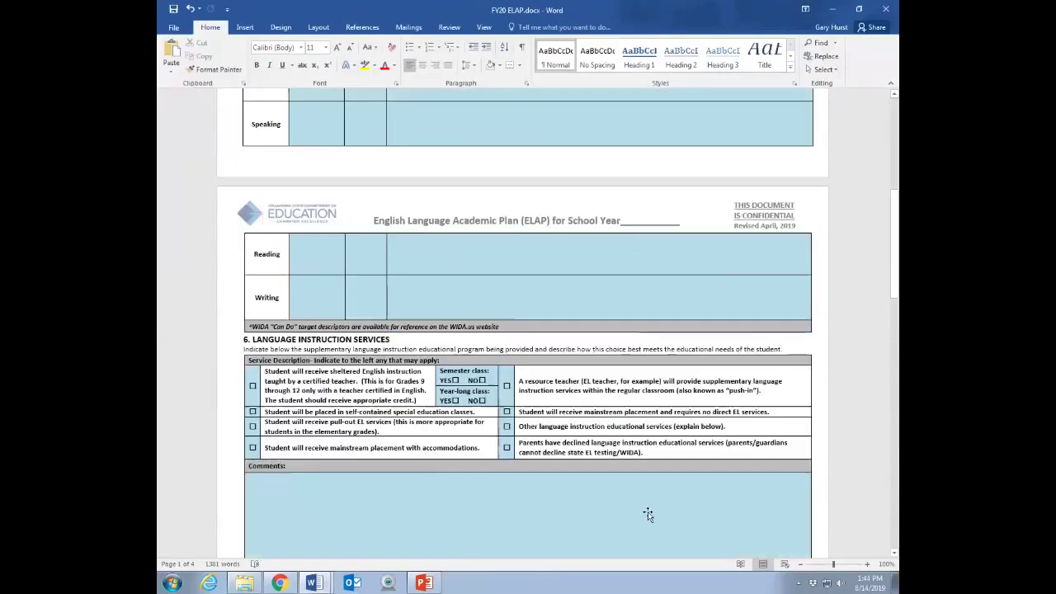
scroll(648, 511, down, 8)
scroll(648, 512, down, 9)
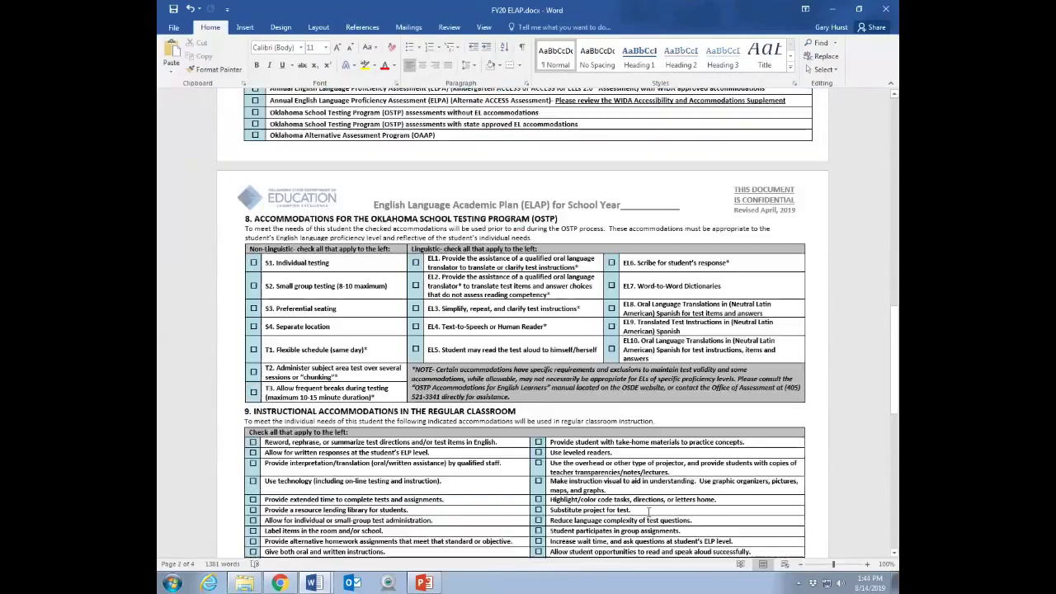
scroll(648, 512, down, 10)
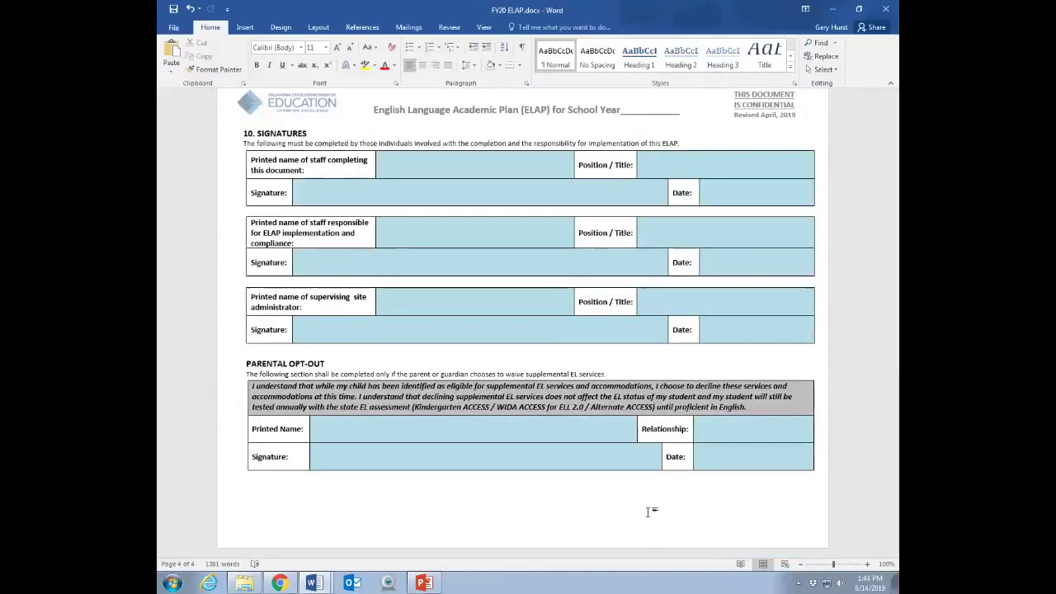
scroll(649, 512, up, 4)
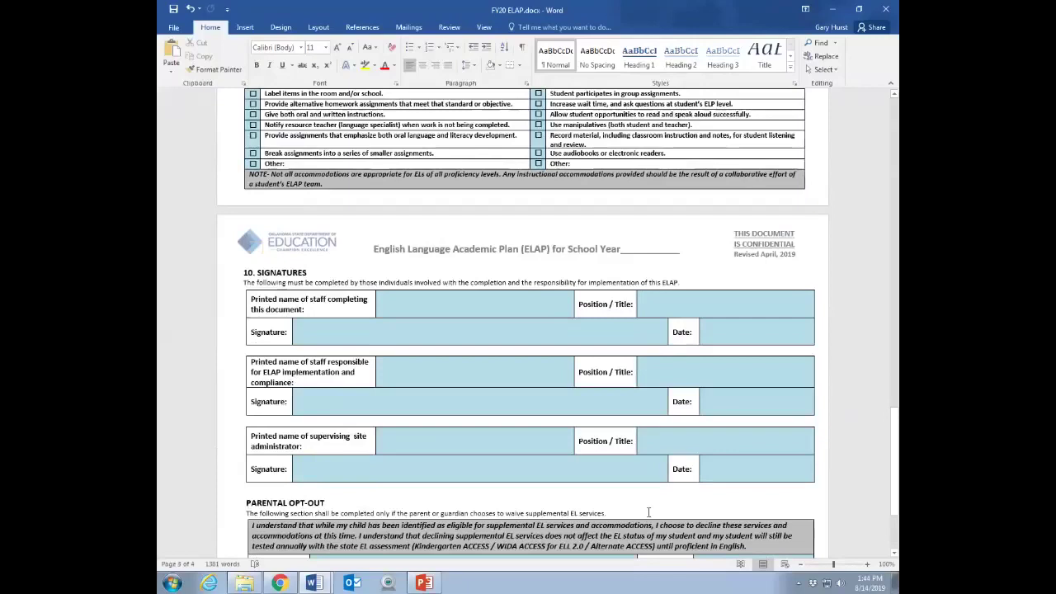
scroll(649, 512, up, 20)
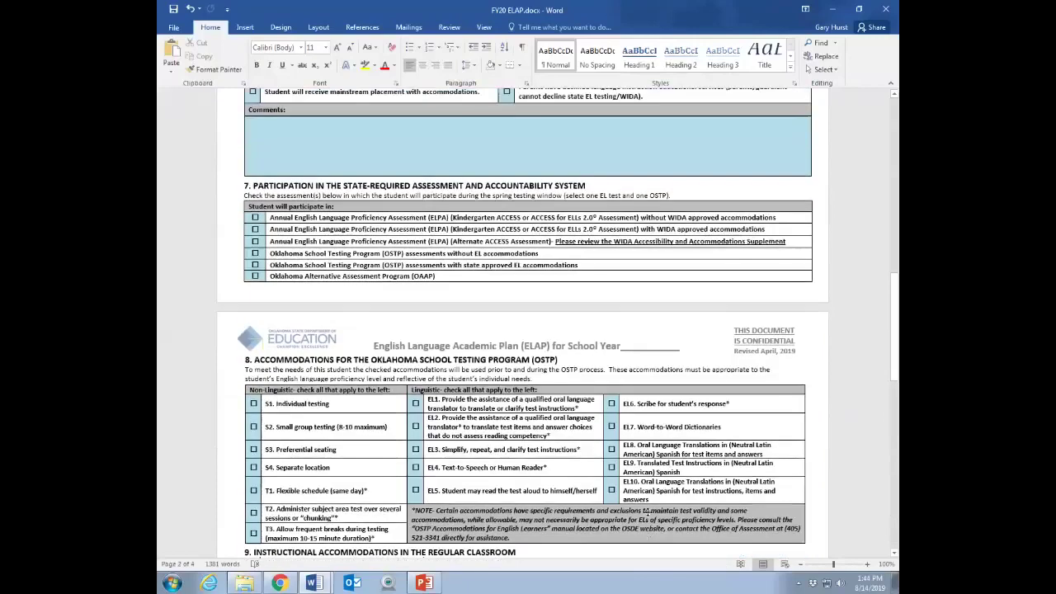
scroll(649, 513, up, 10)
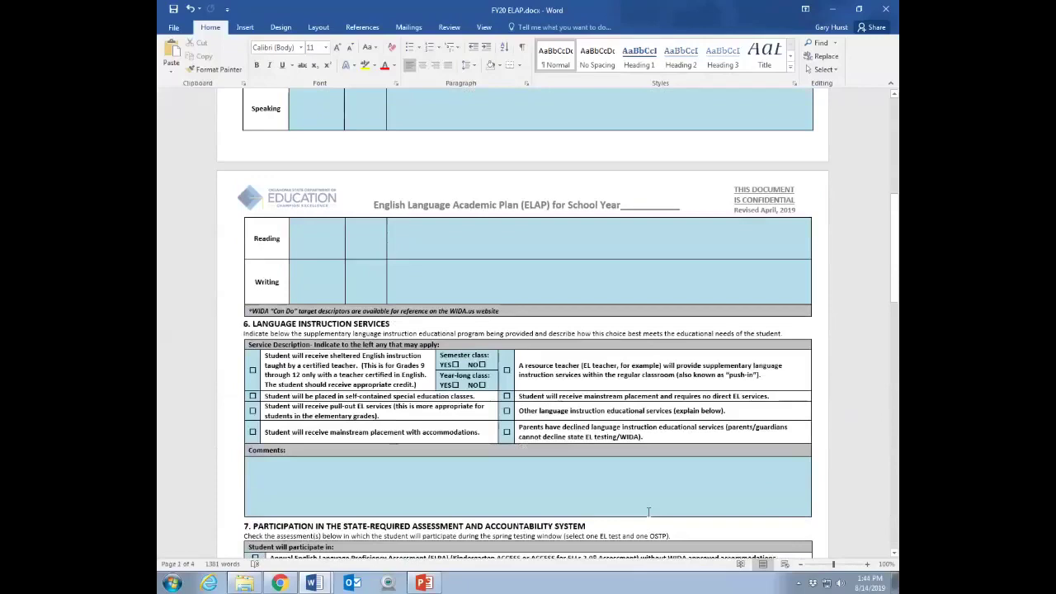
scroll(648, 508, up, 12)
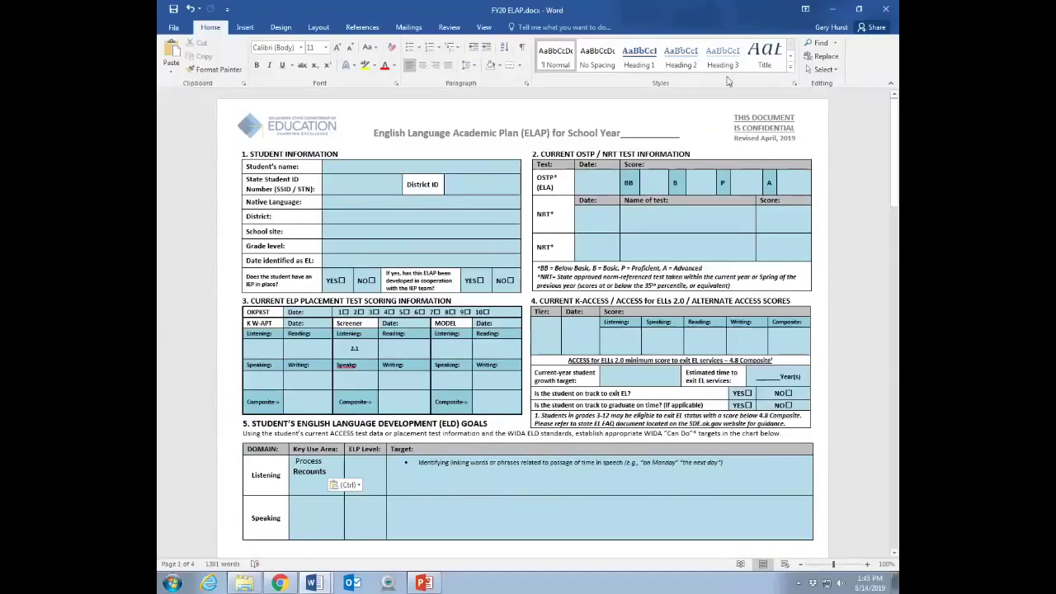
- Minimize the FY20 ELAP and Can Do name chart Word windows to reveal Chrome's WIDA page
click(833, 11)
click(834, 11)
click(833, 11)
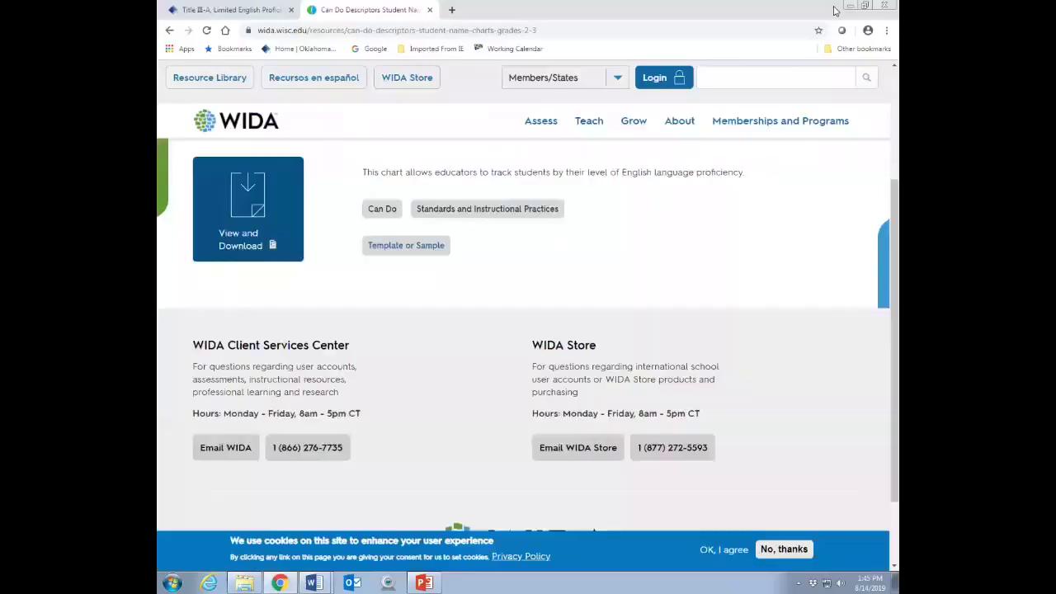